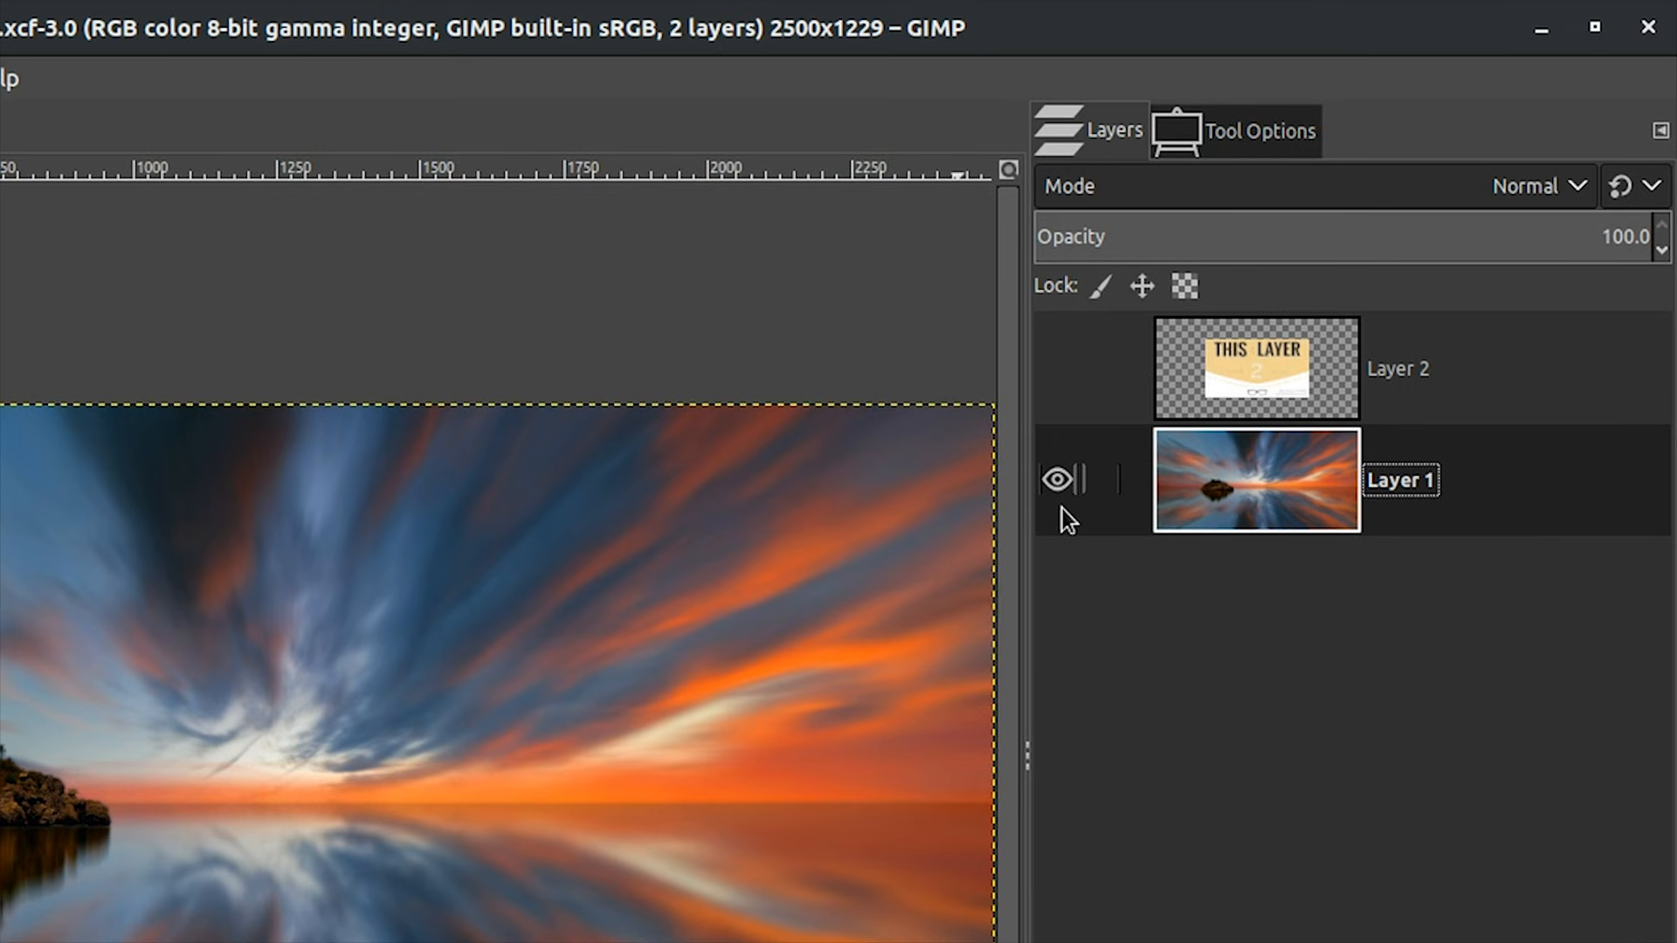
Toggle Layer 1's visibility off and back on, and make Layer 2 visible.
left_click(1059, 480)
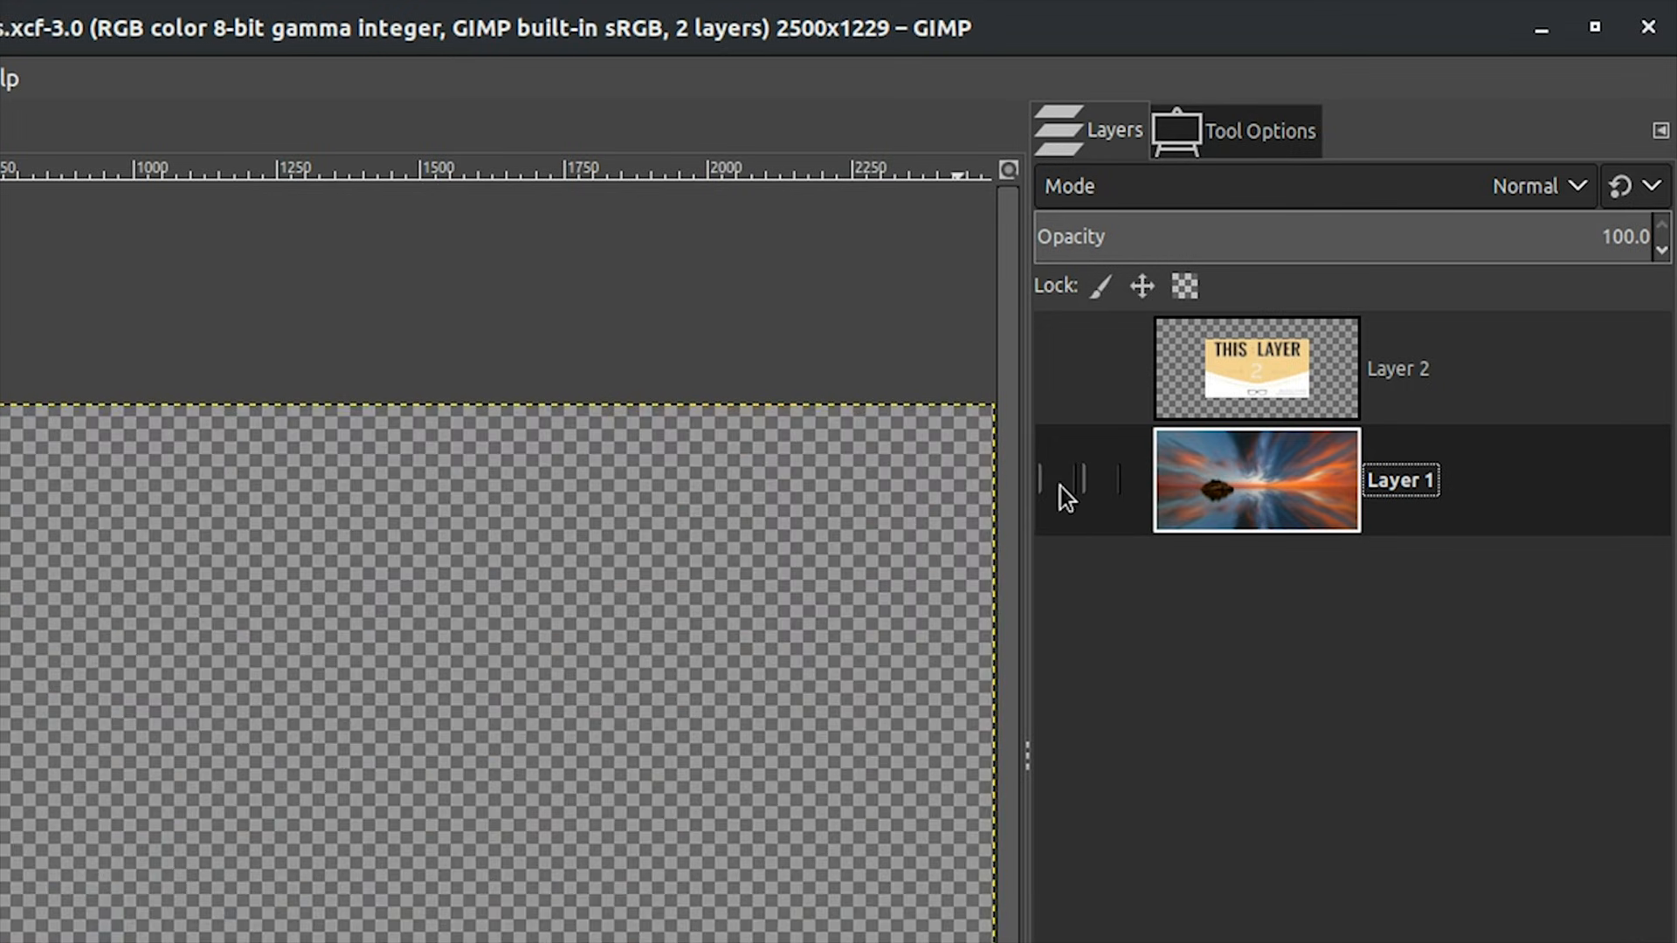
left_click(1059, 482)
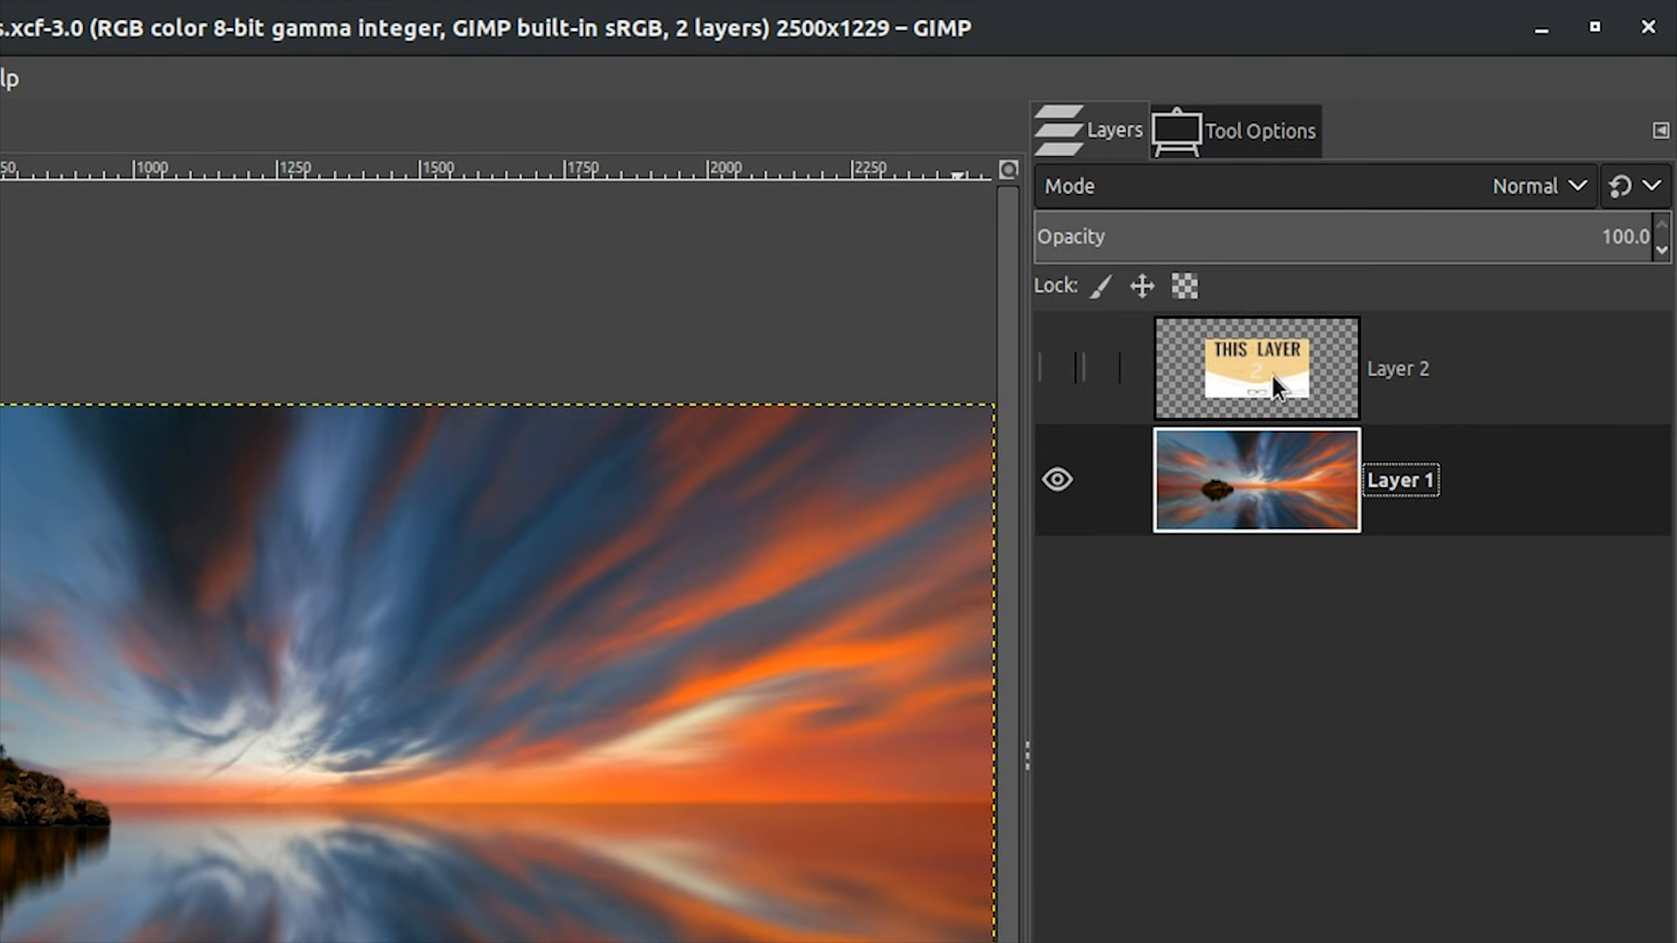
left_click(1057, 369)
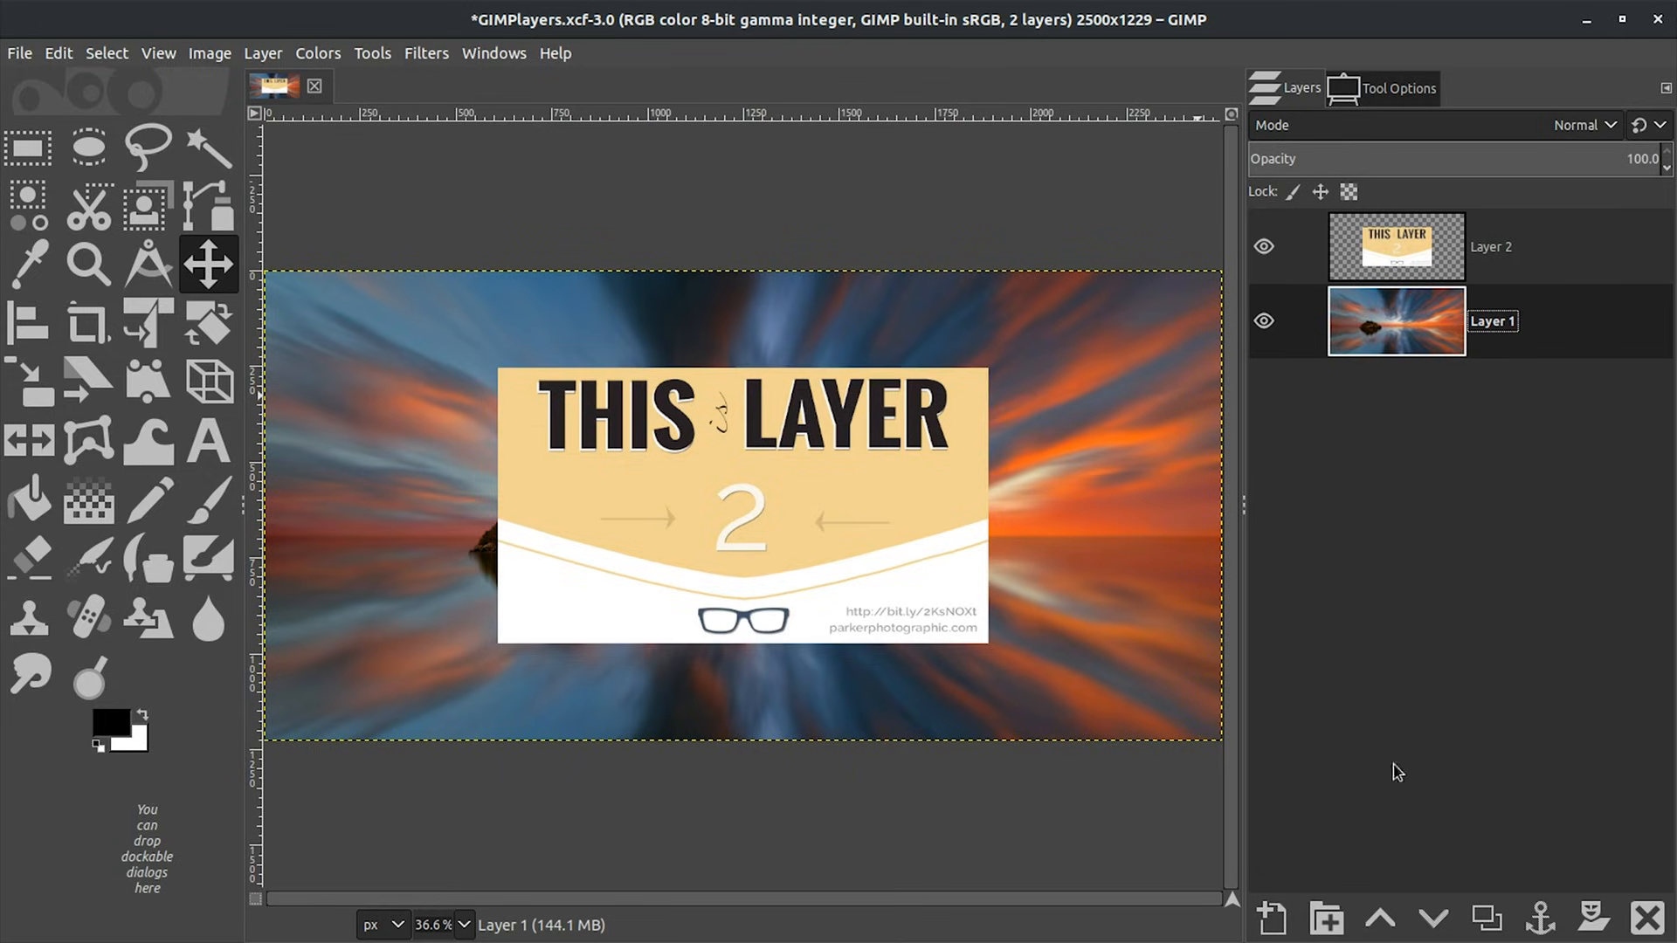
Raise Layer 1 above Layer 2, lower its opacity to about 64.5 and 38.8, and restore it to 100.
left_click(1380, 917)
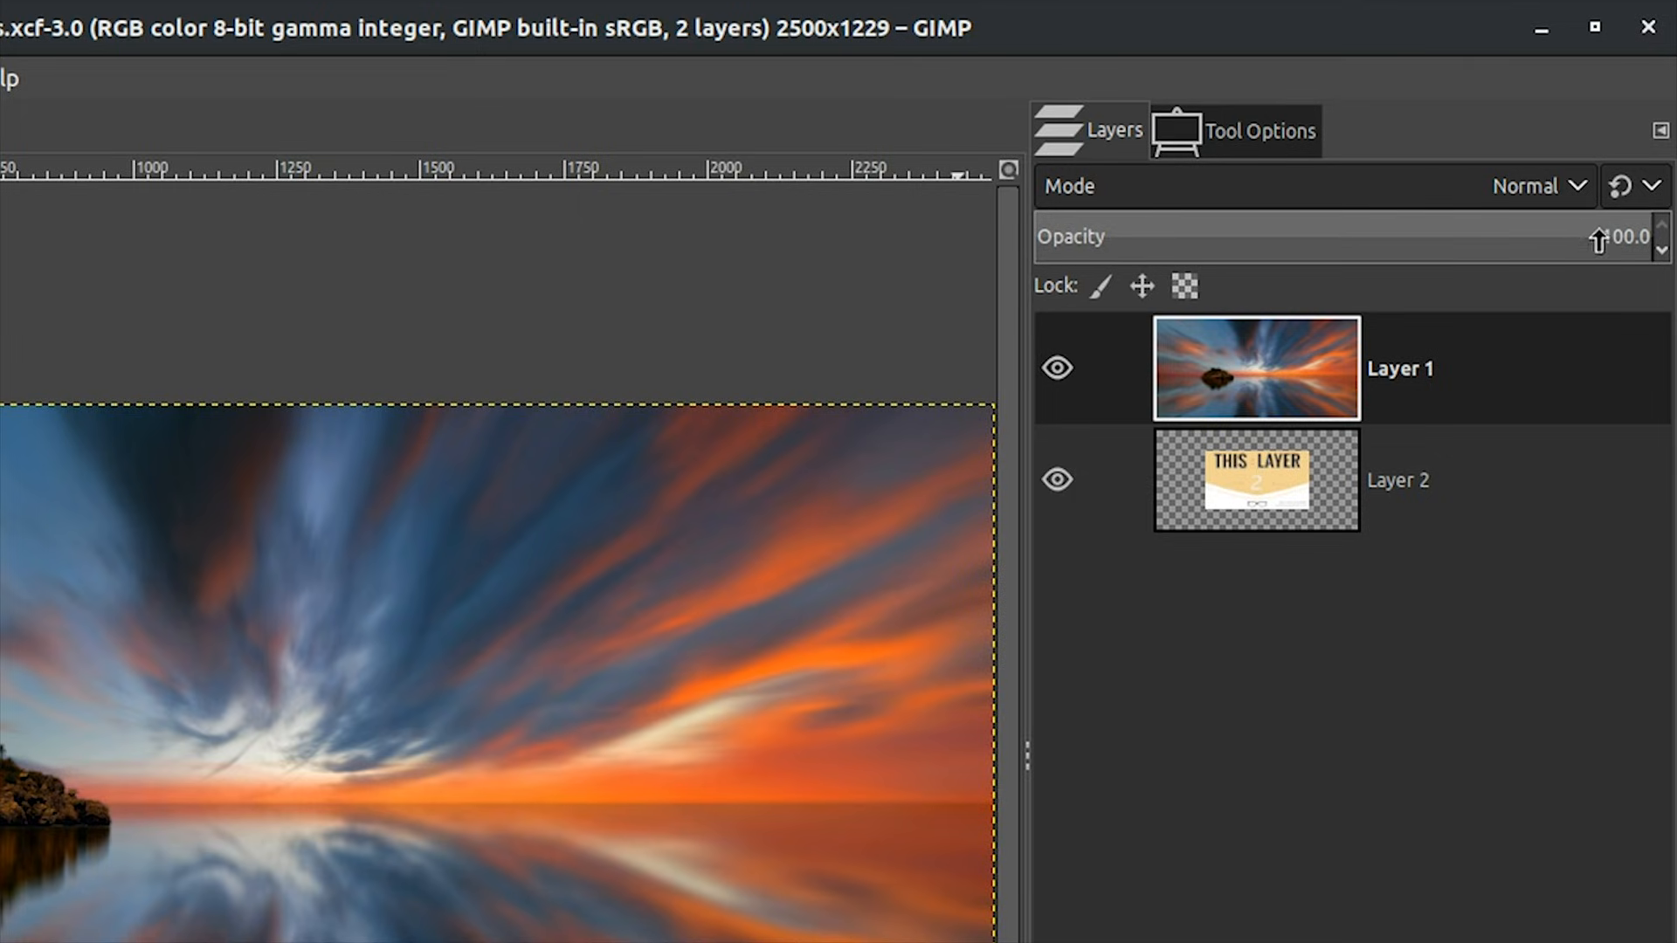
left_click_drag(1597, 231, 1433, 241)
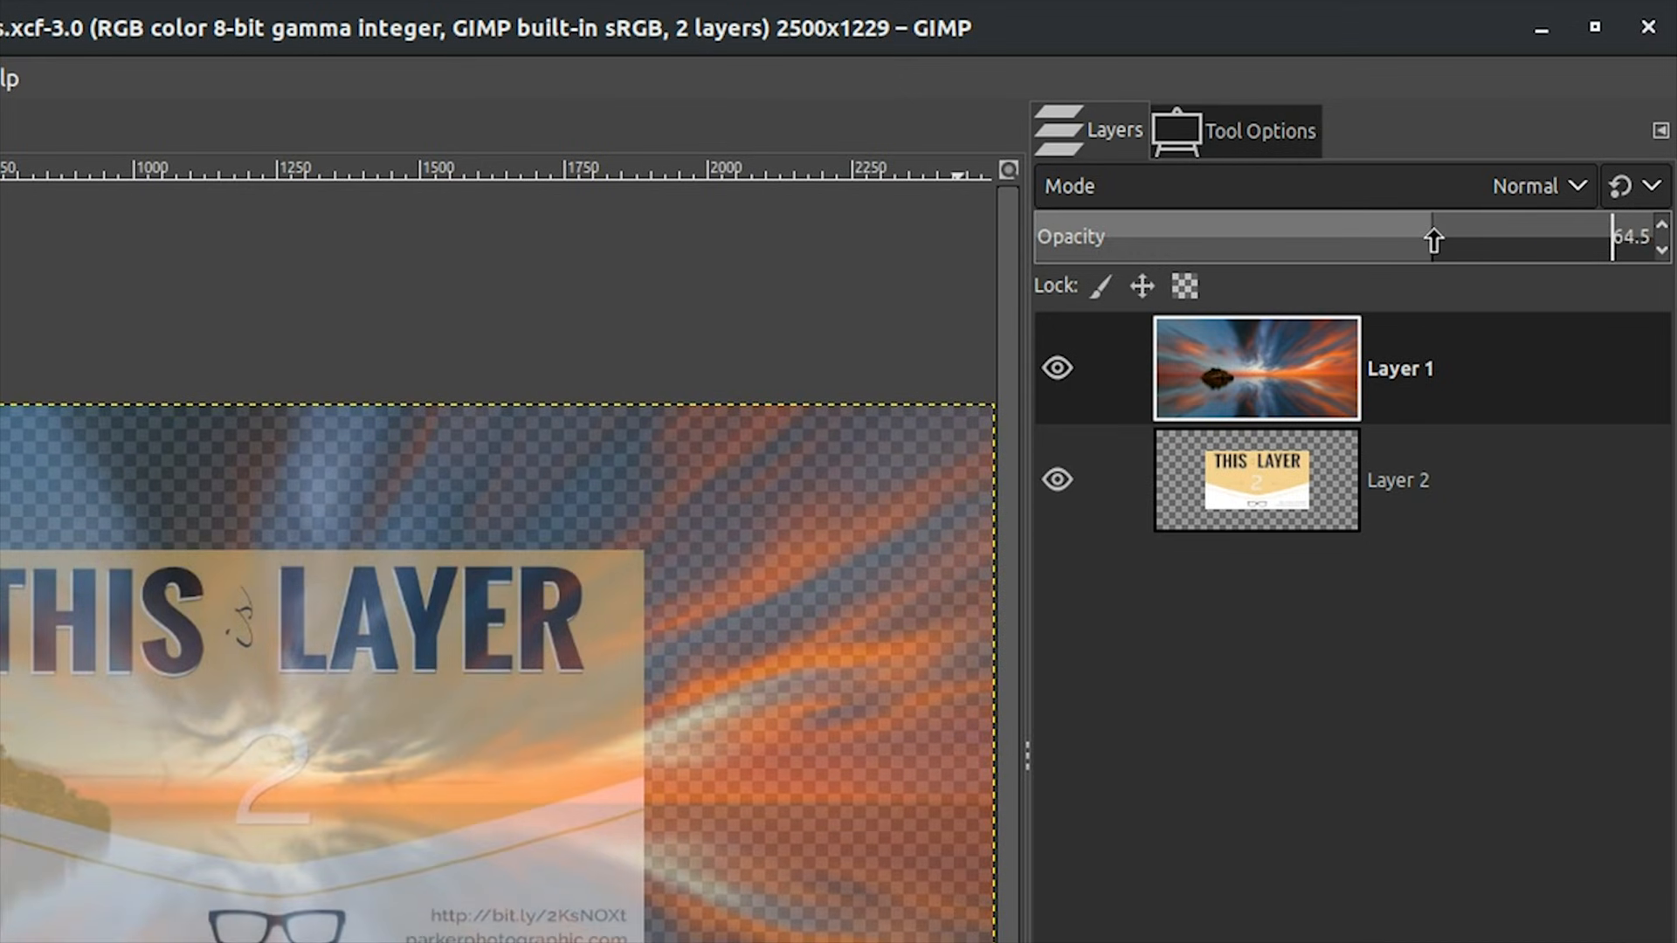
left_click_drag(1433, 241, 1272, 240)
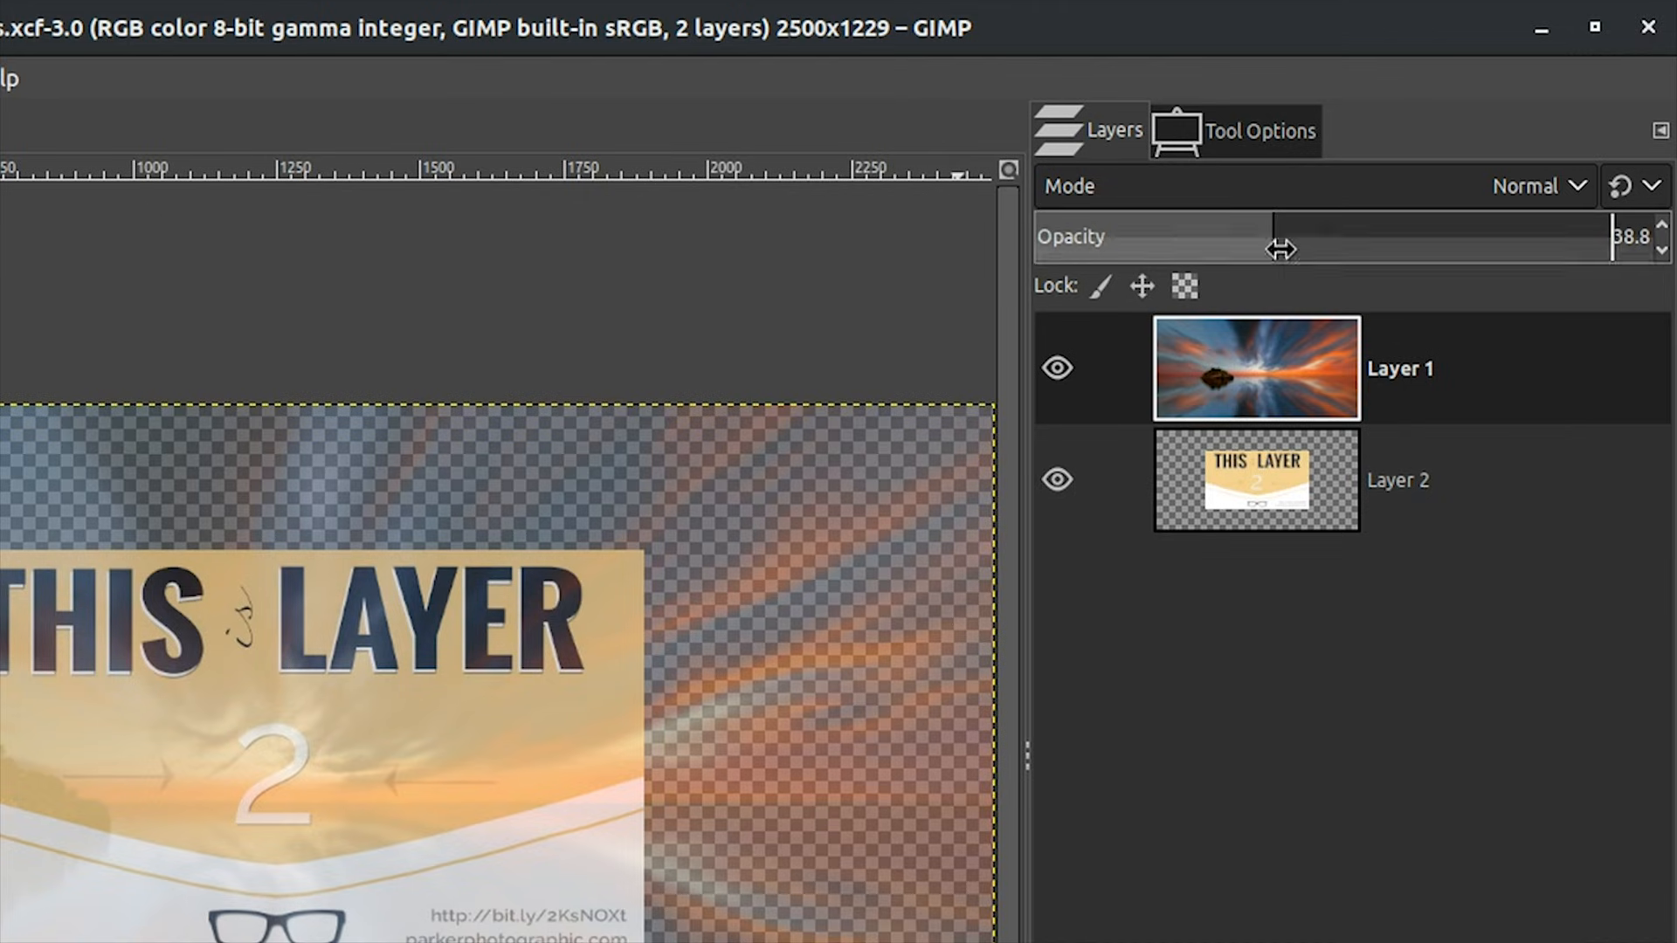
left_click_drag(1268, 229, 1625, 233)
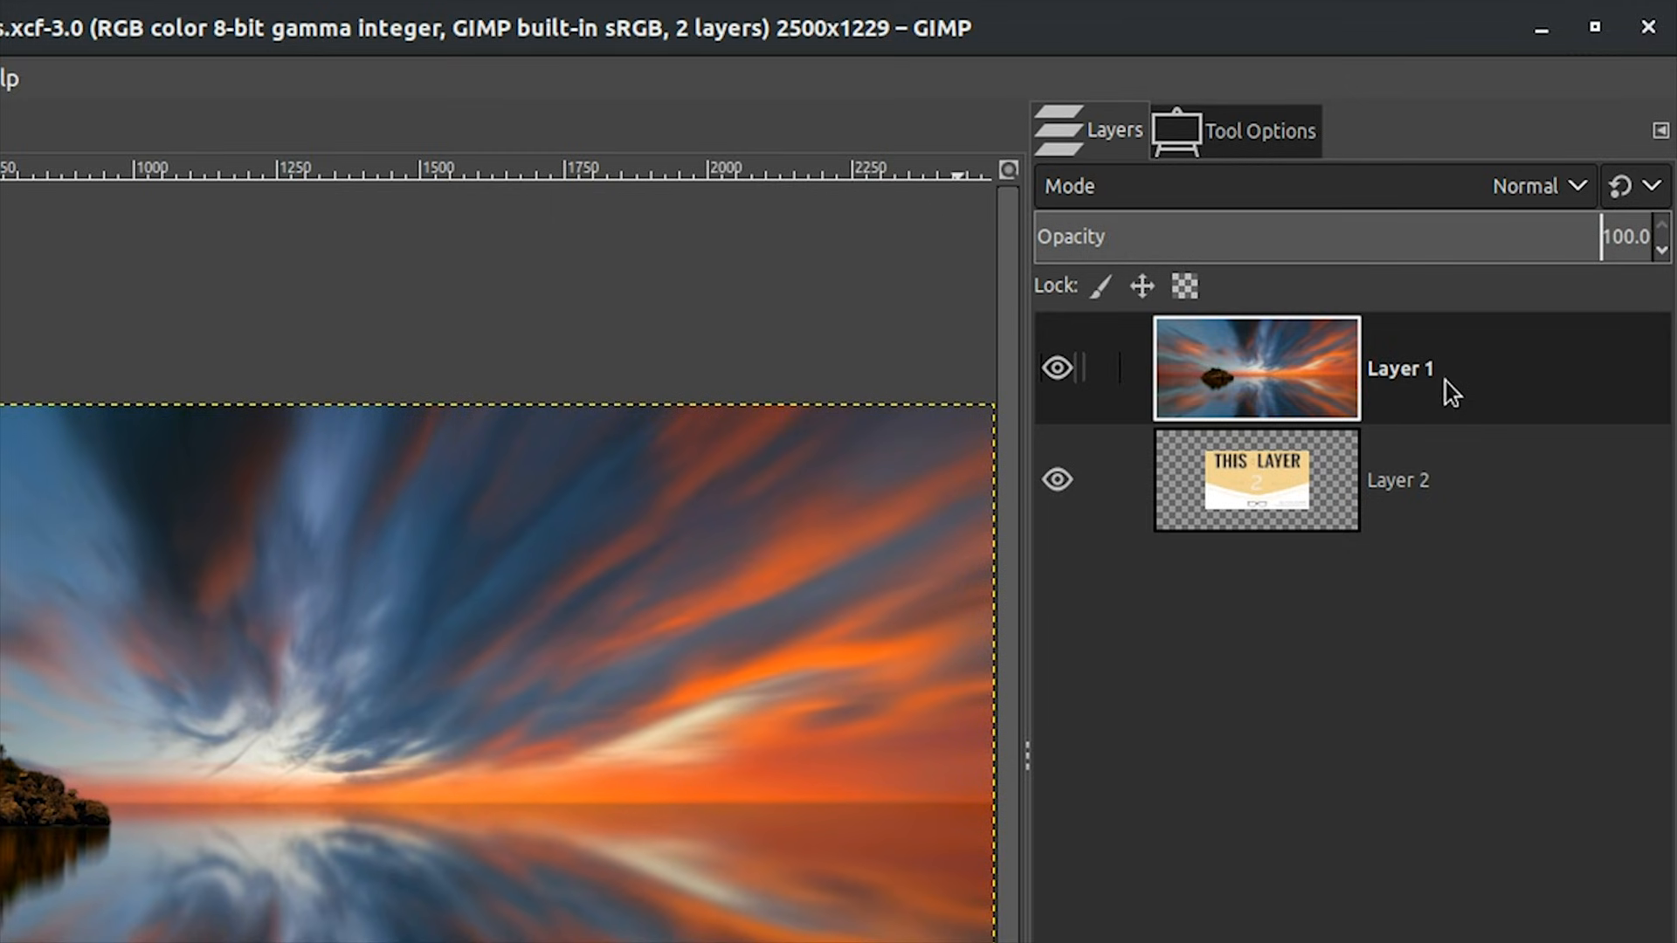
Move Layer 1 back below Layer 2 in the layer stack.
left_click(1480, 374)
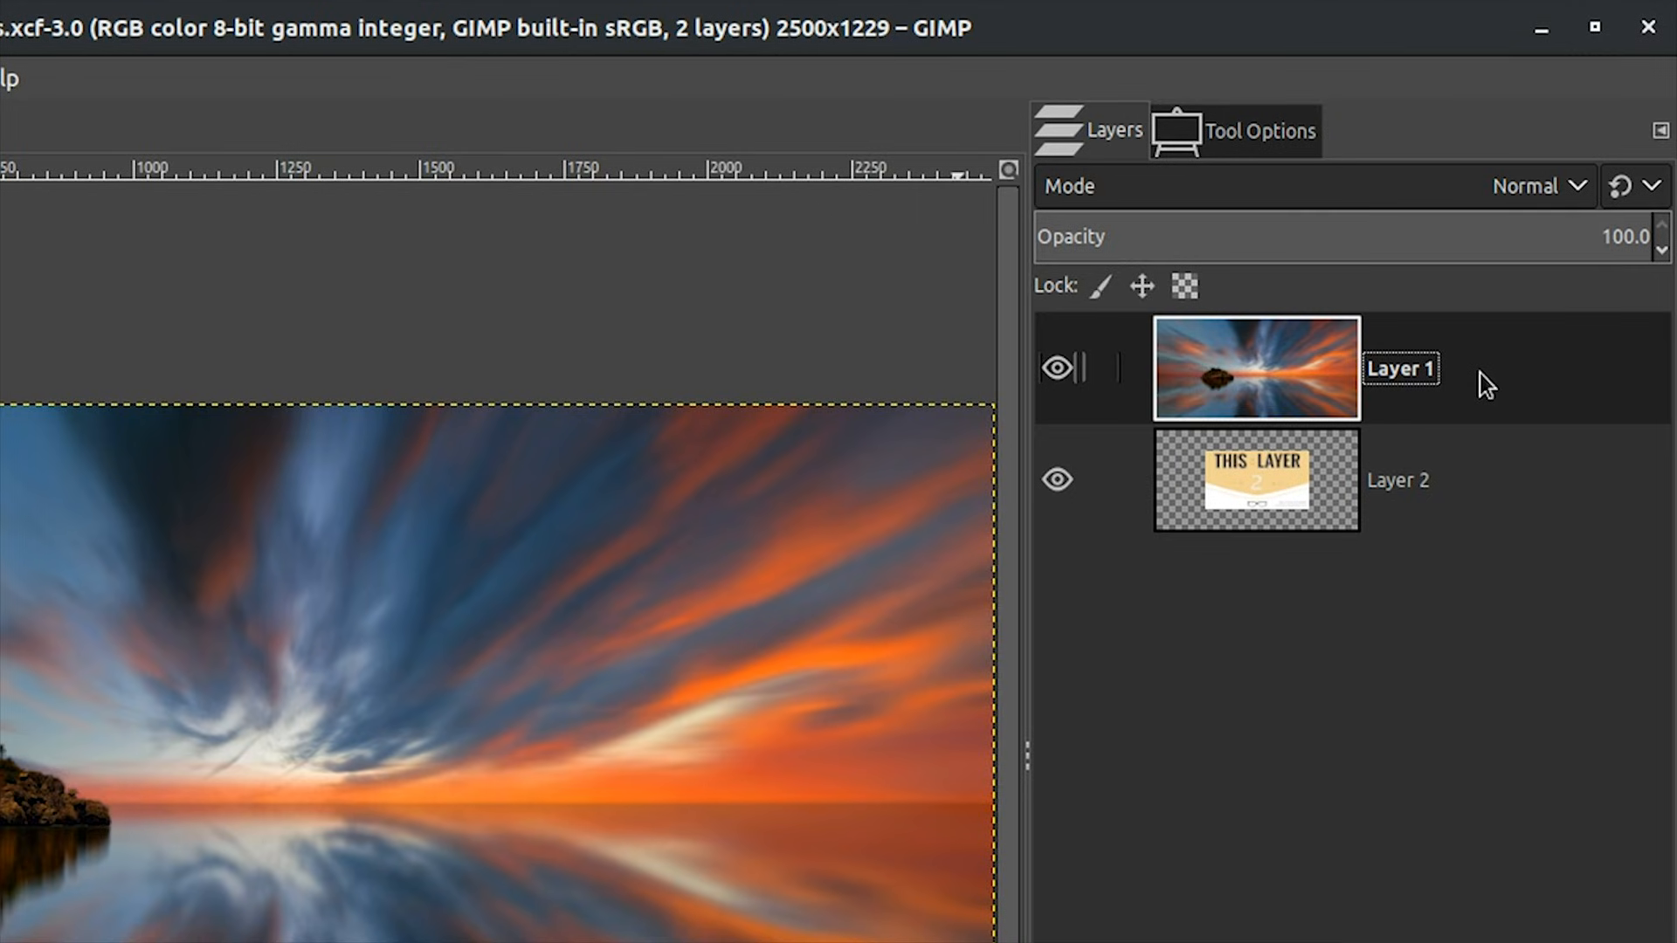
left_click_drag(1479, 379, 1476, 527)
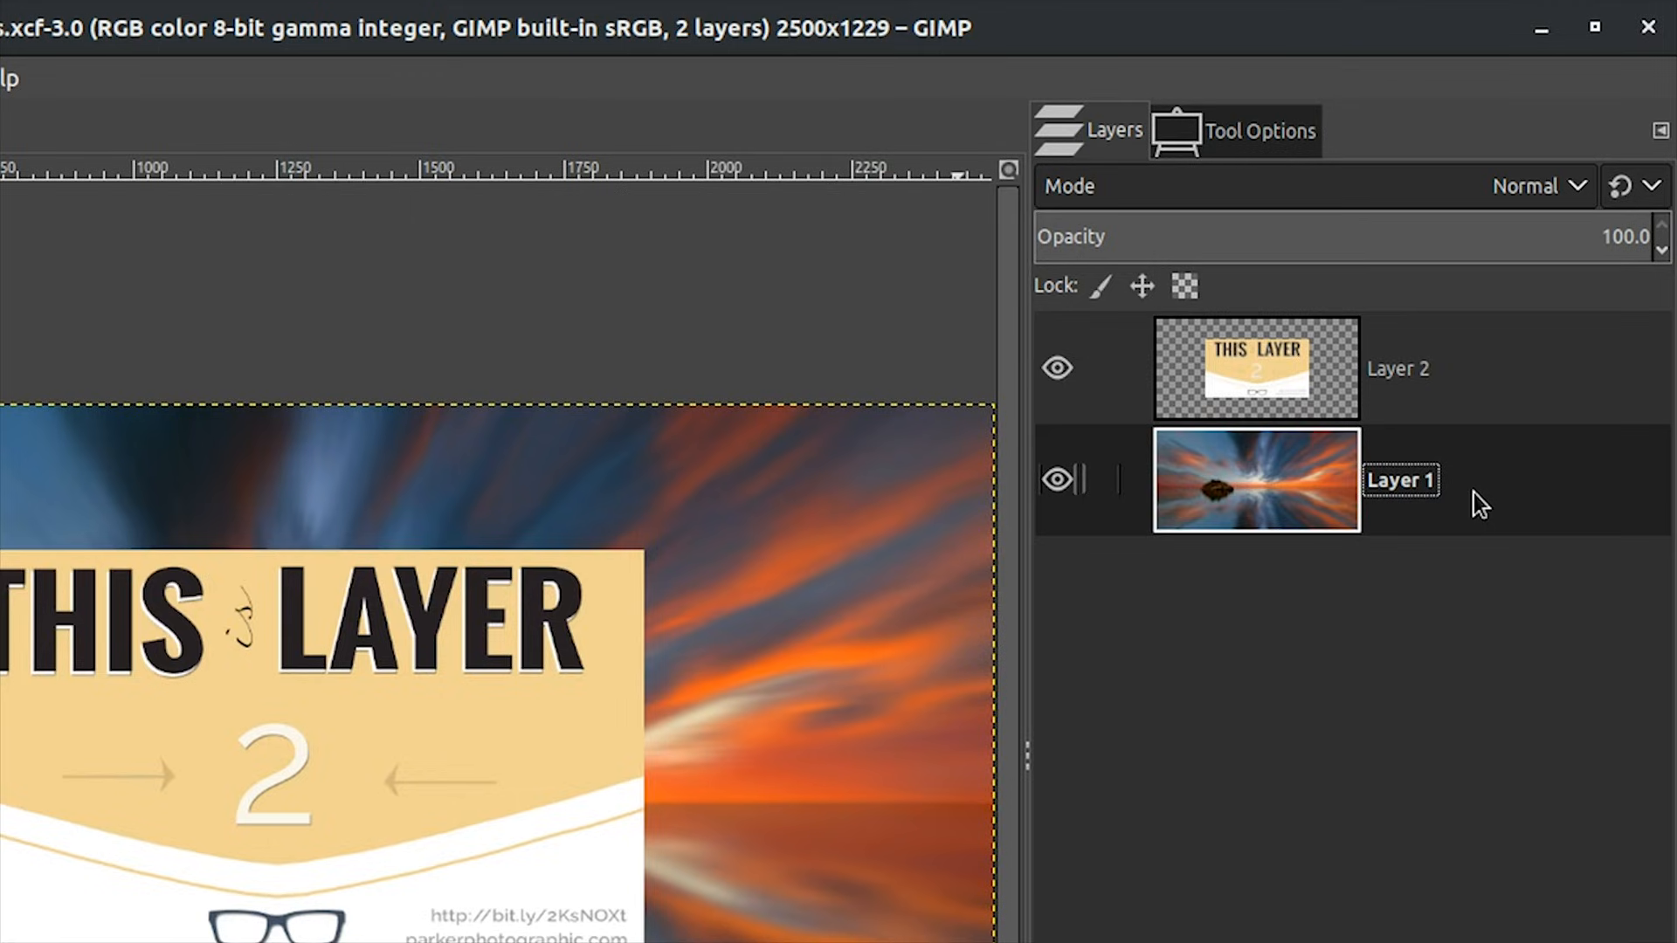
left_click_drag(1474, 493, 1485, 531)
Select Layer 2 and activate the Move tool, trying its pick-a-layer mode before setting it to move the active layer.
left_click(1528, 377)
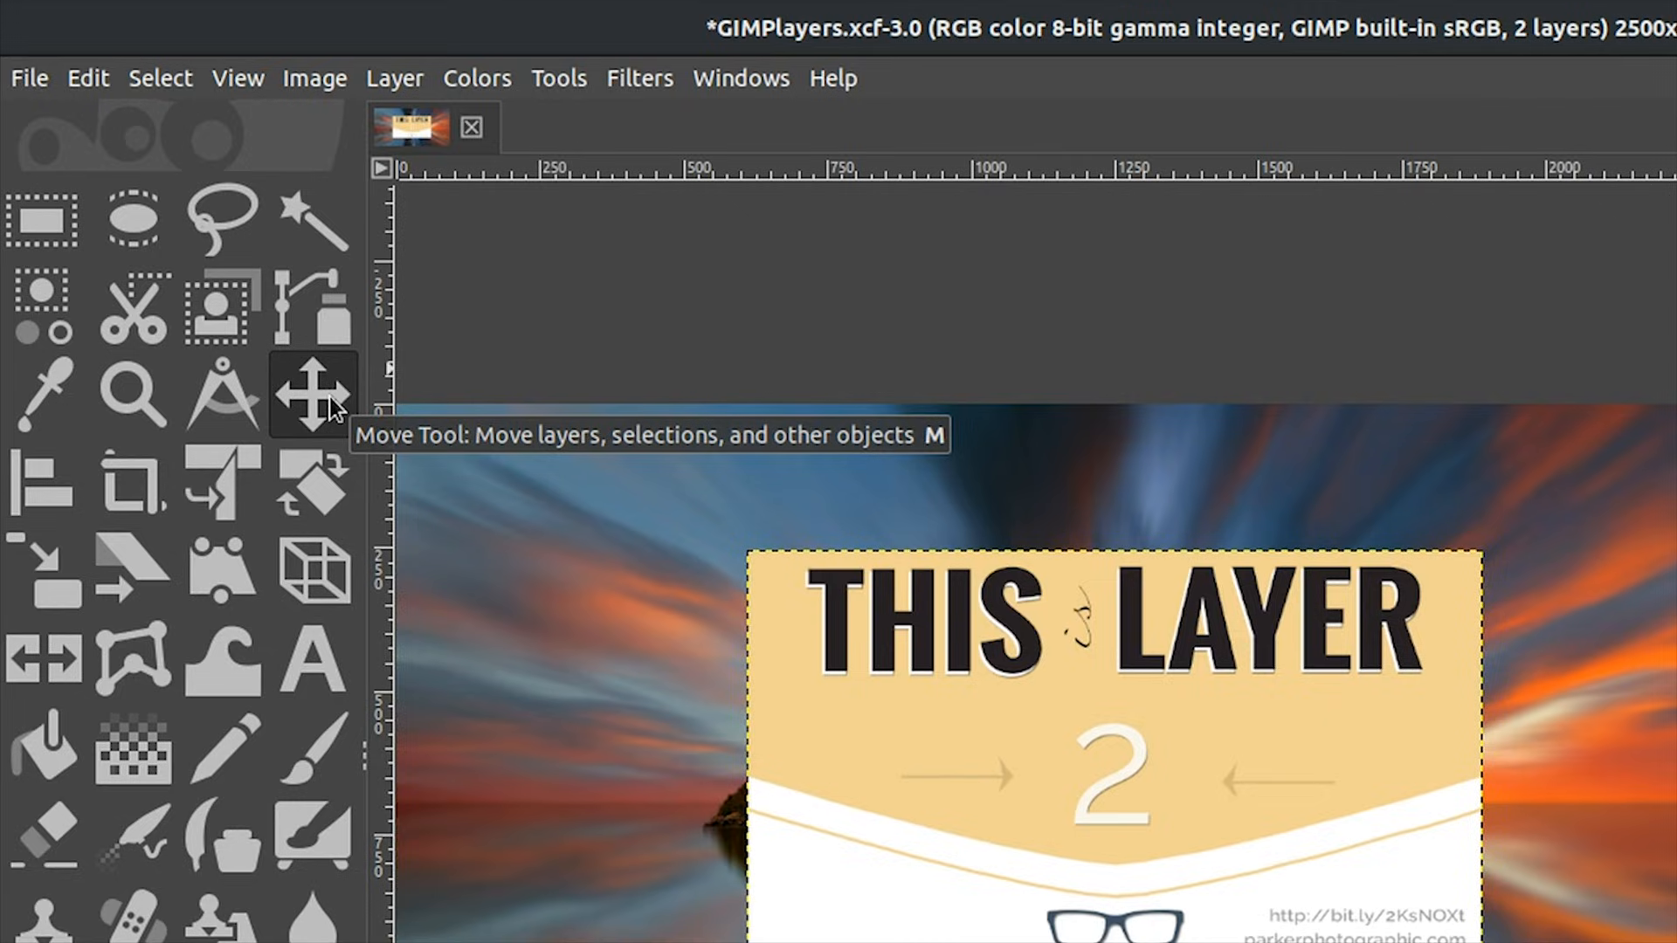
left_click(328, 397)
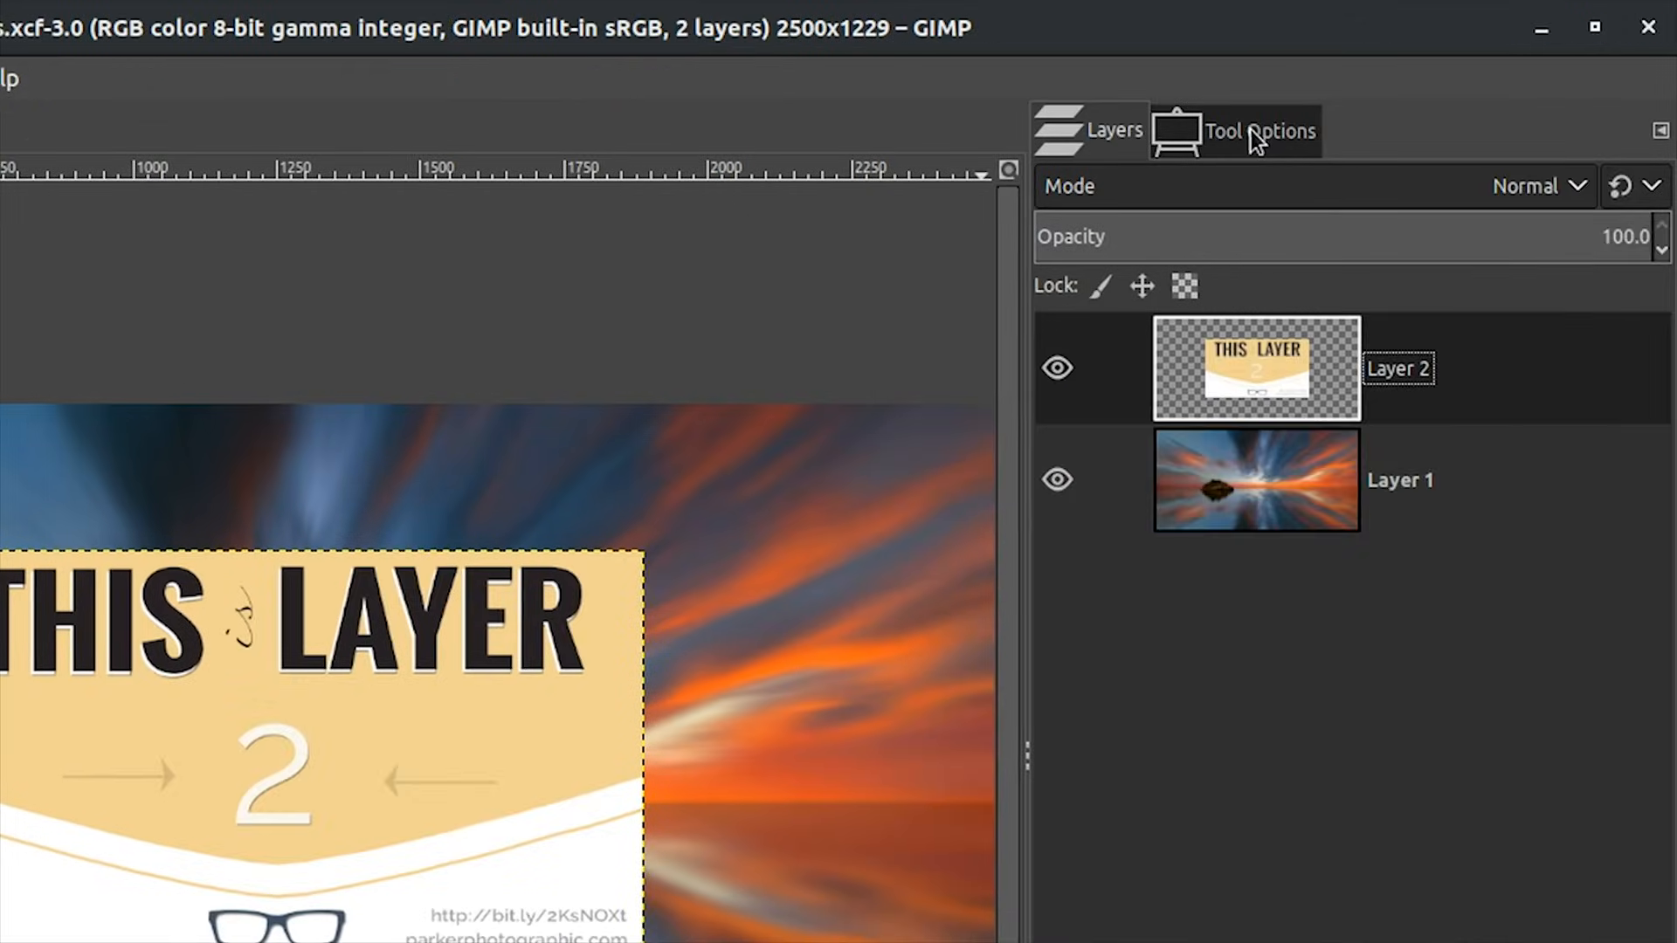
left_click(1676, 138)
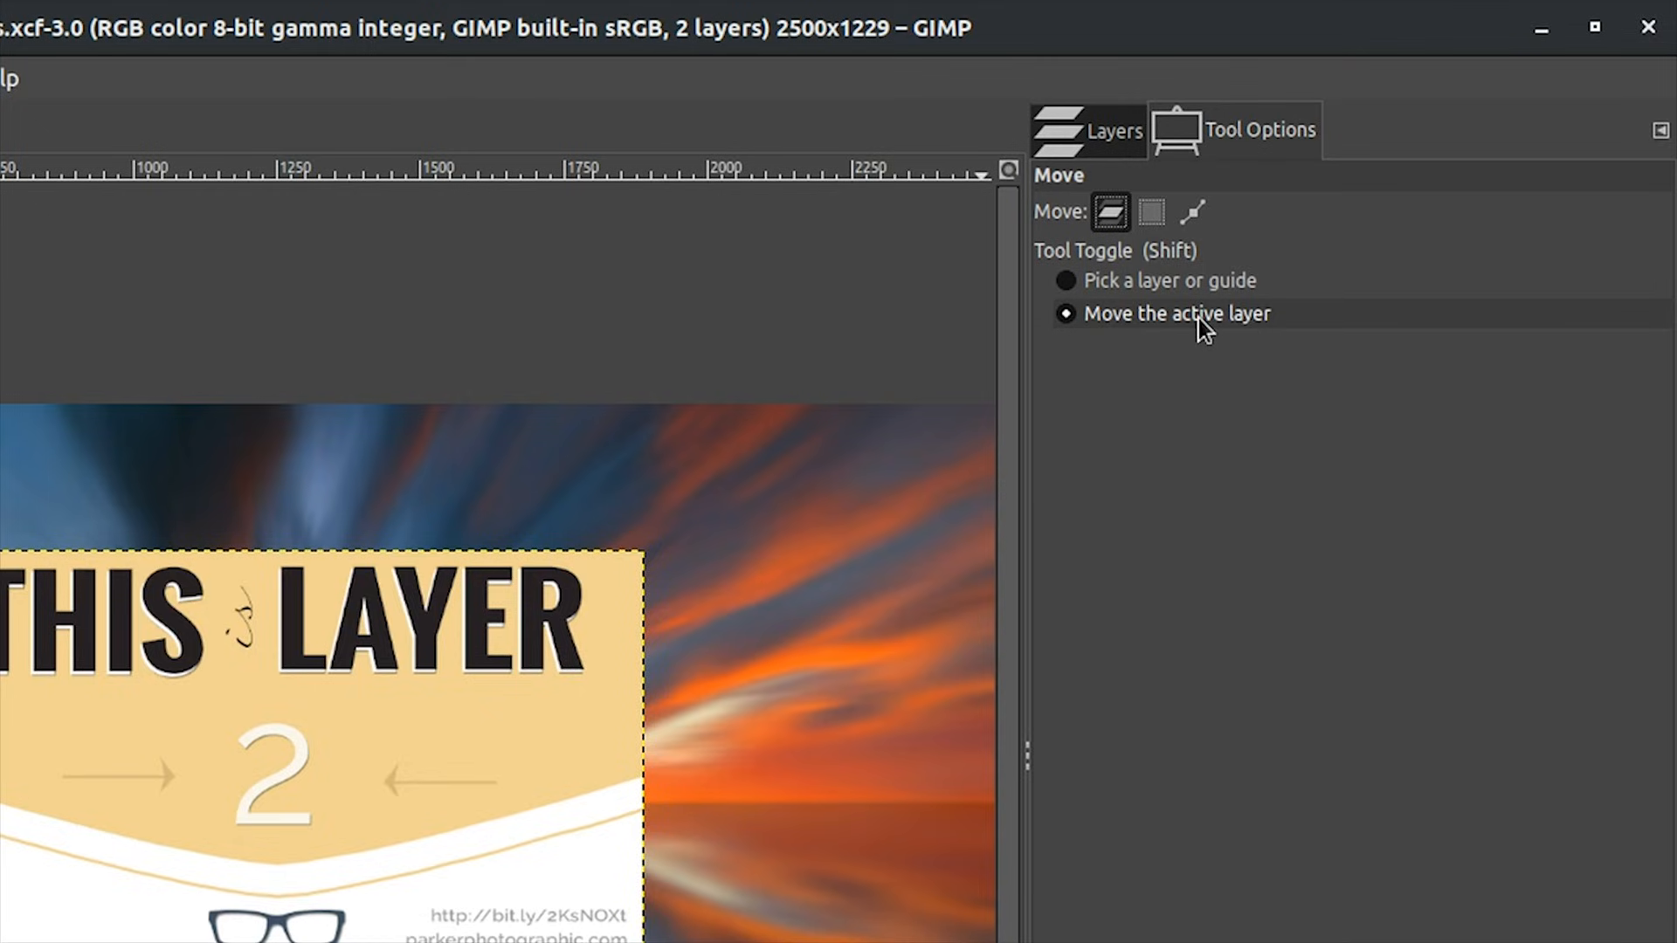
left_click(1089, 286)
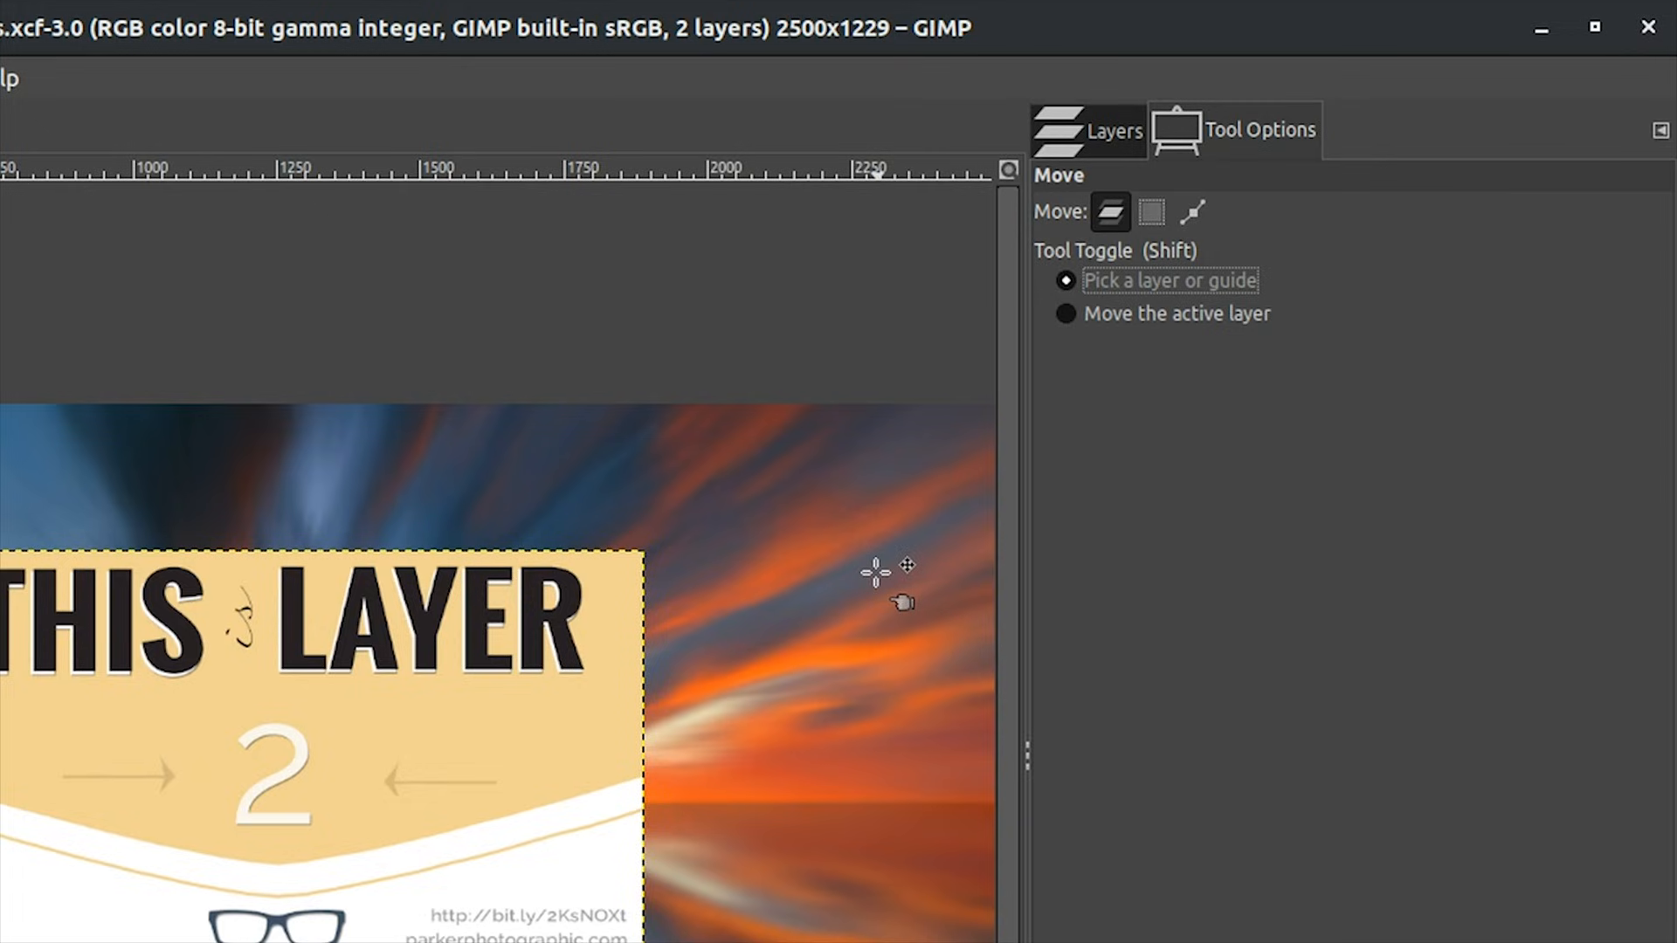
left_click(1069, 313)
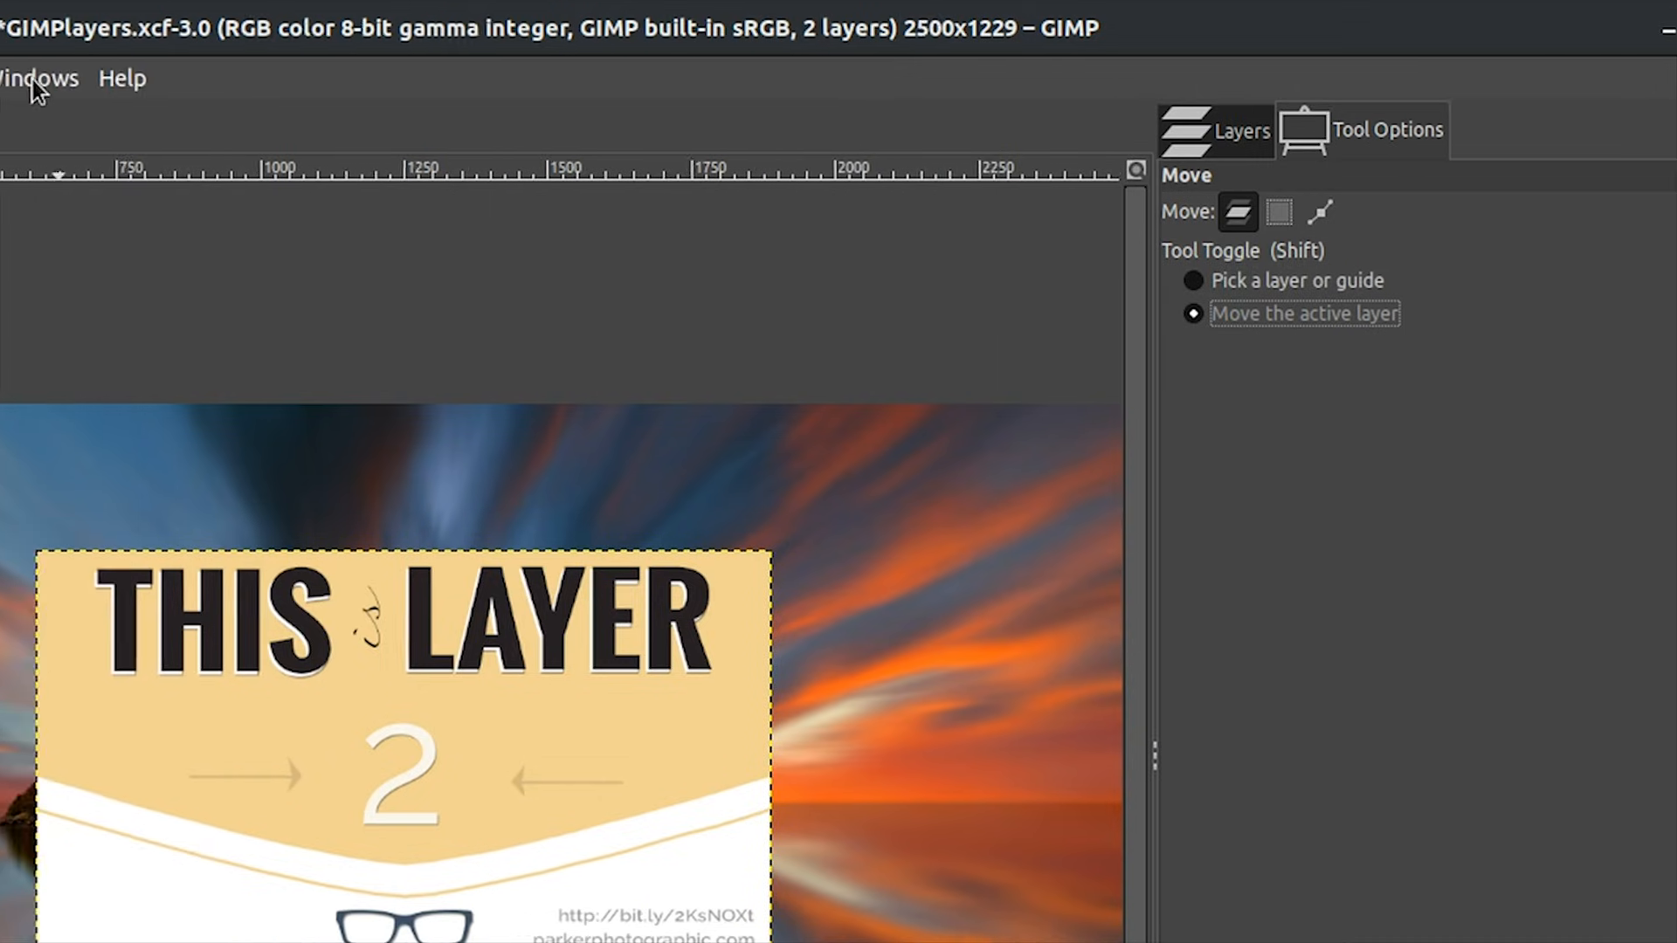
Bring up the Move tool's options once more and move Layer 2 to the upper-right corner of the image.
left_click(224, 80)
mouse_move(235, 165)
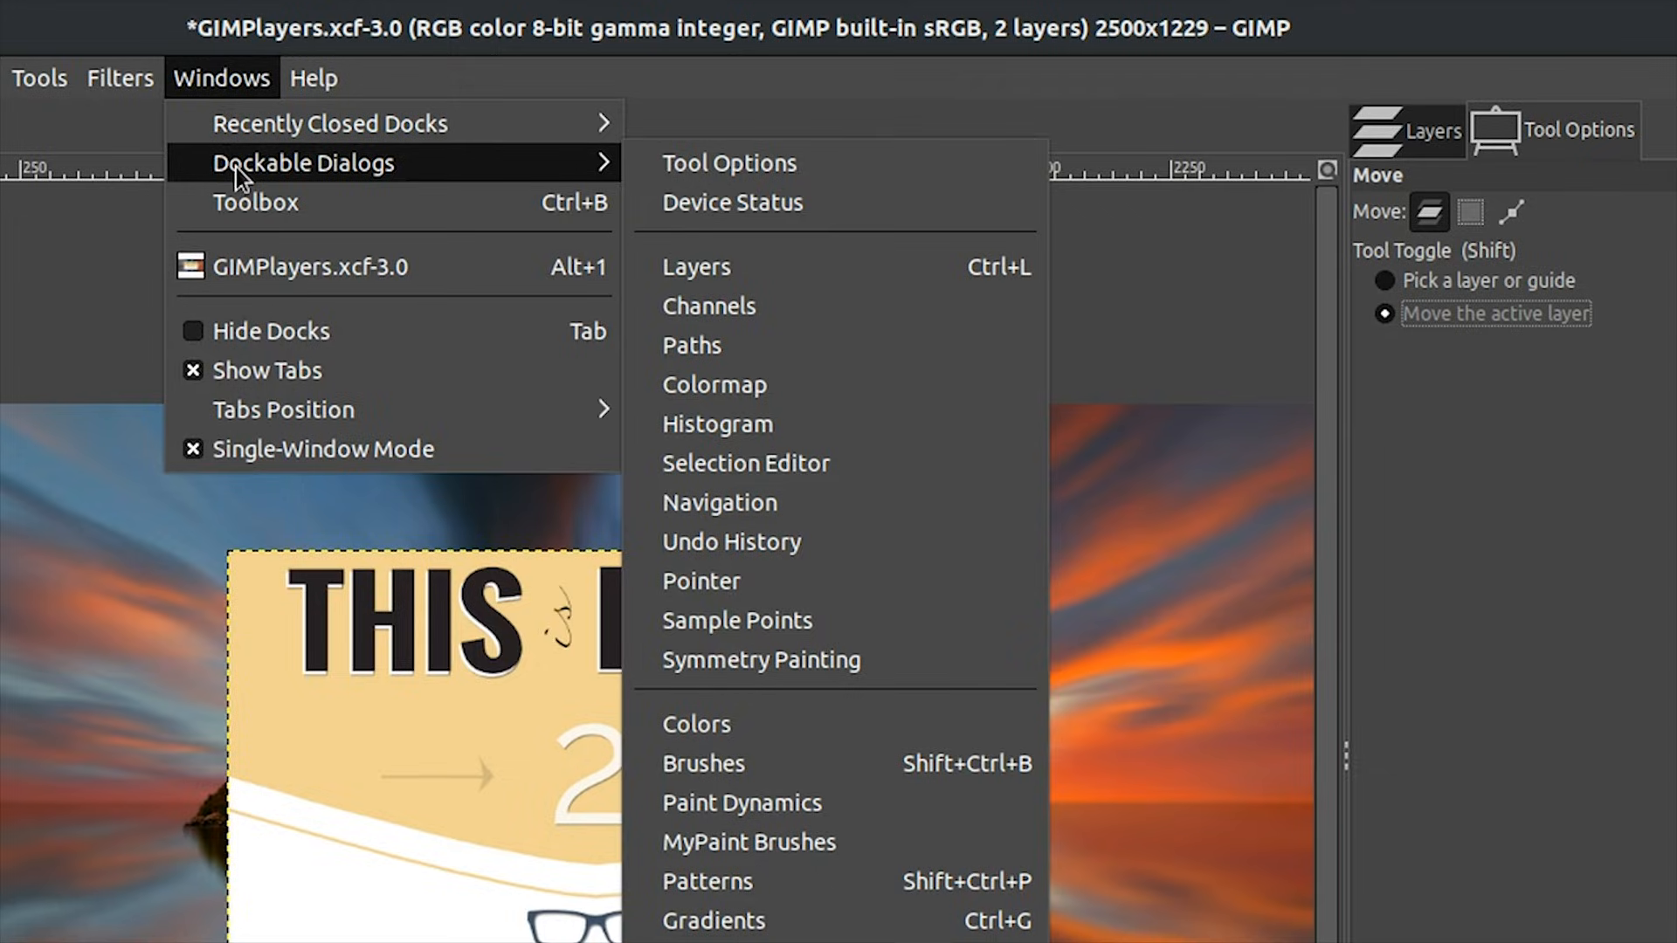
left_click(761, 159)
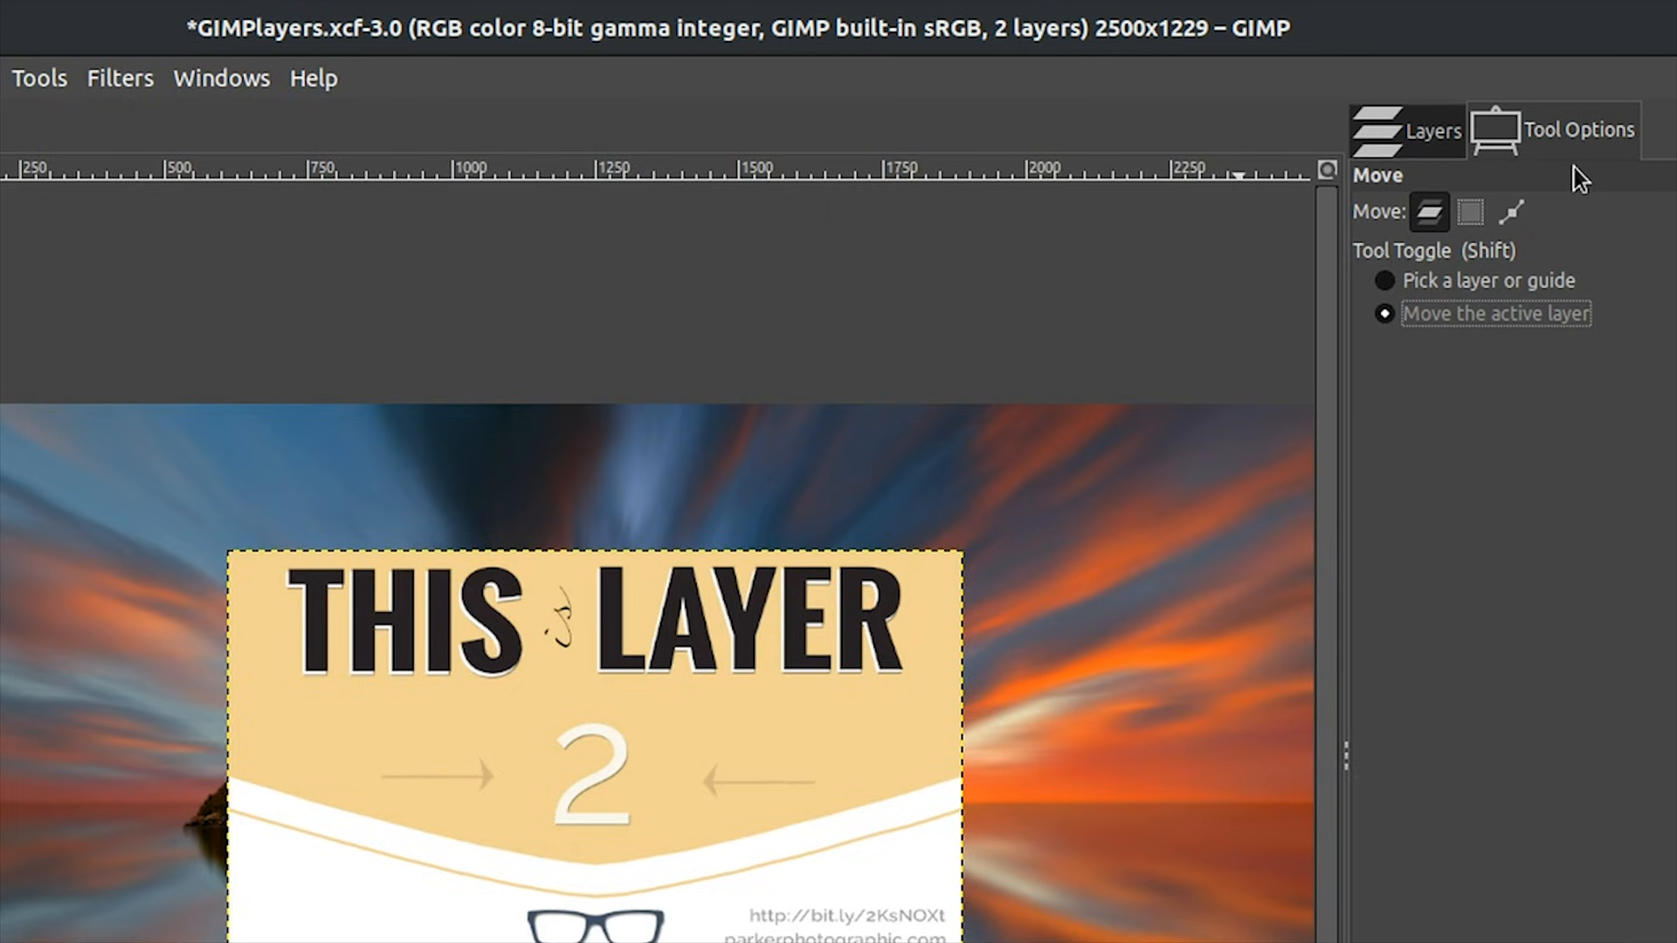
left_click(1433, 138)
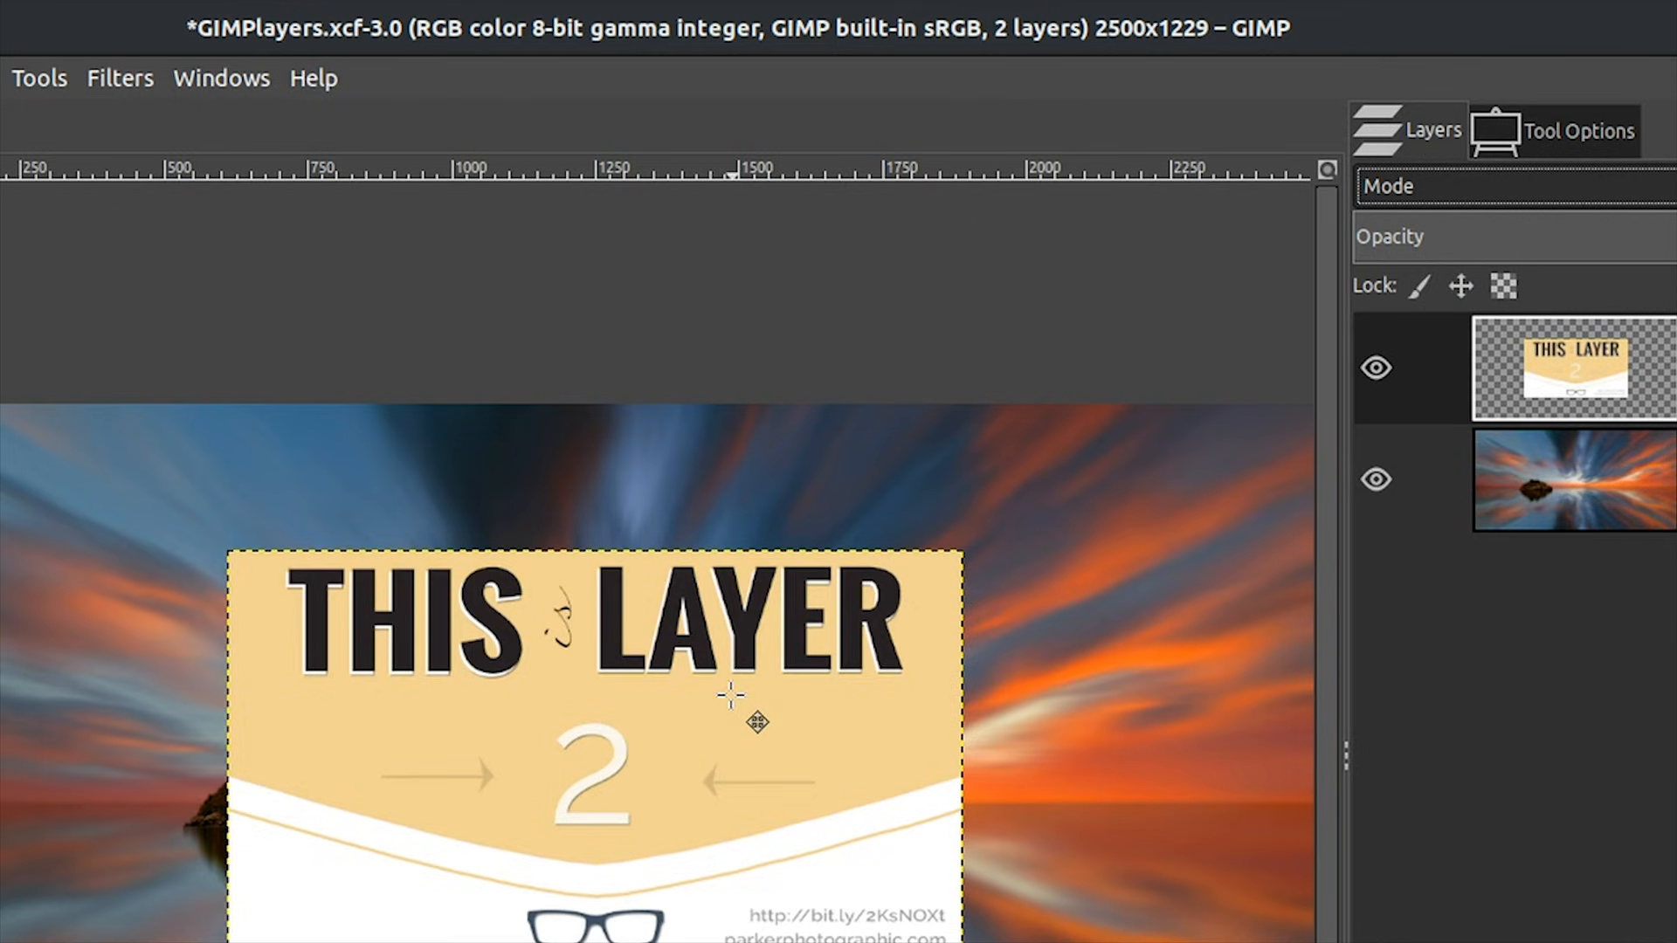
left_click_drag(734, 700, 1059, 541)
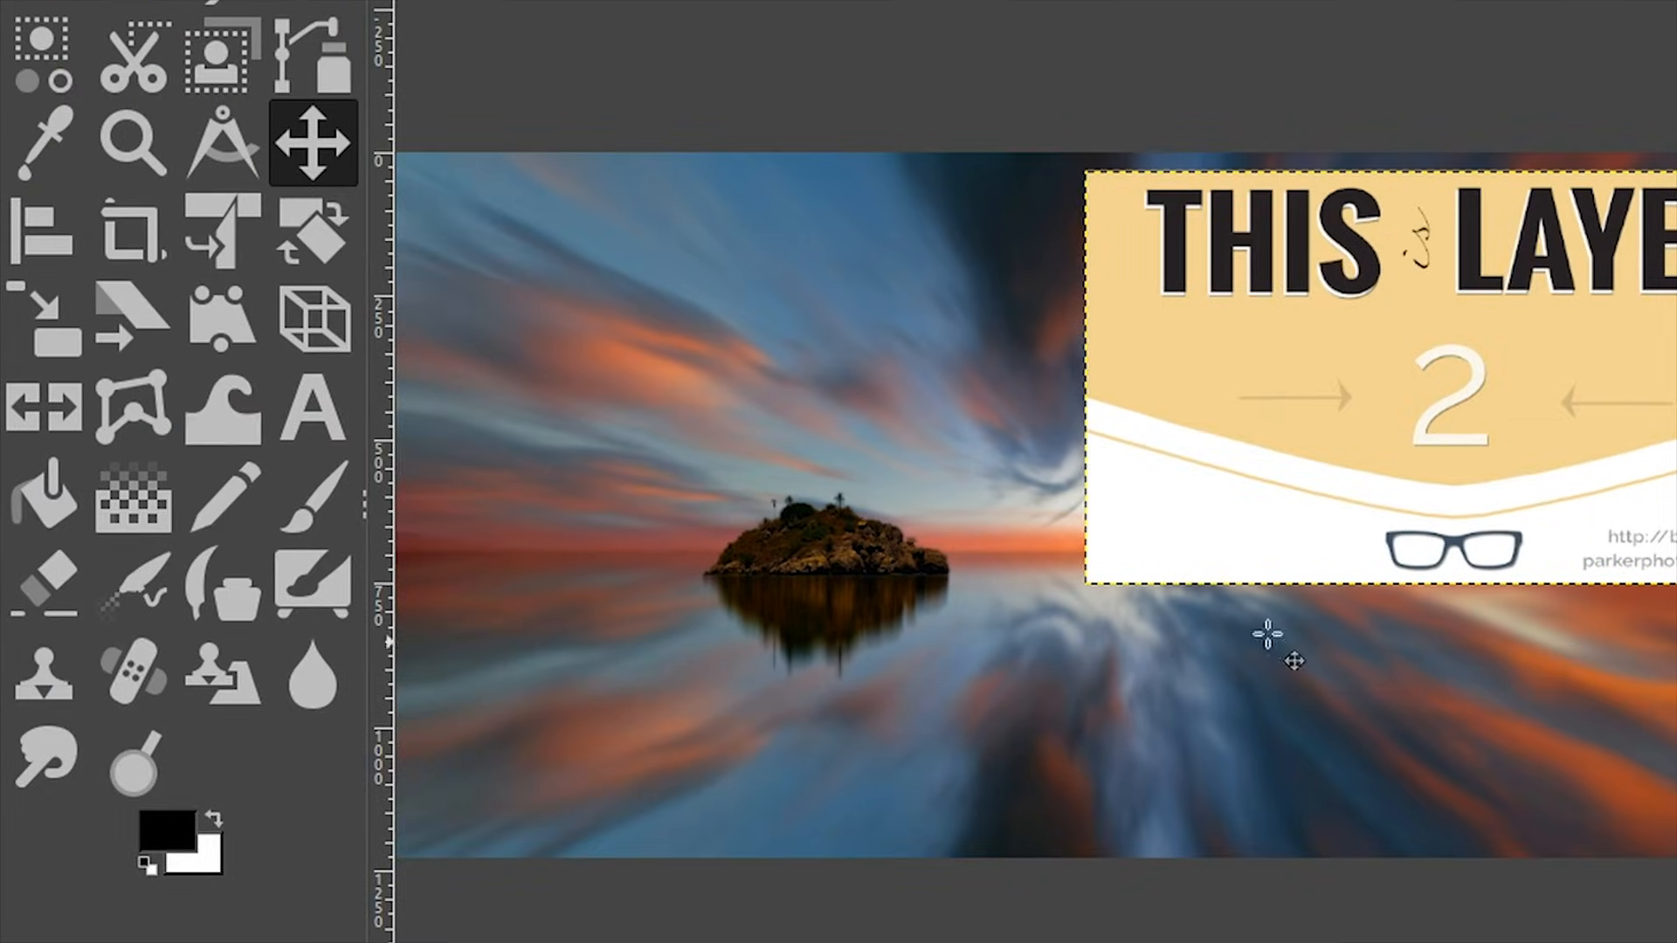
Activate the Paintbrush with a red foreground colour (da1616) and select Layer 1 for painting.
left_click(313, 496)
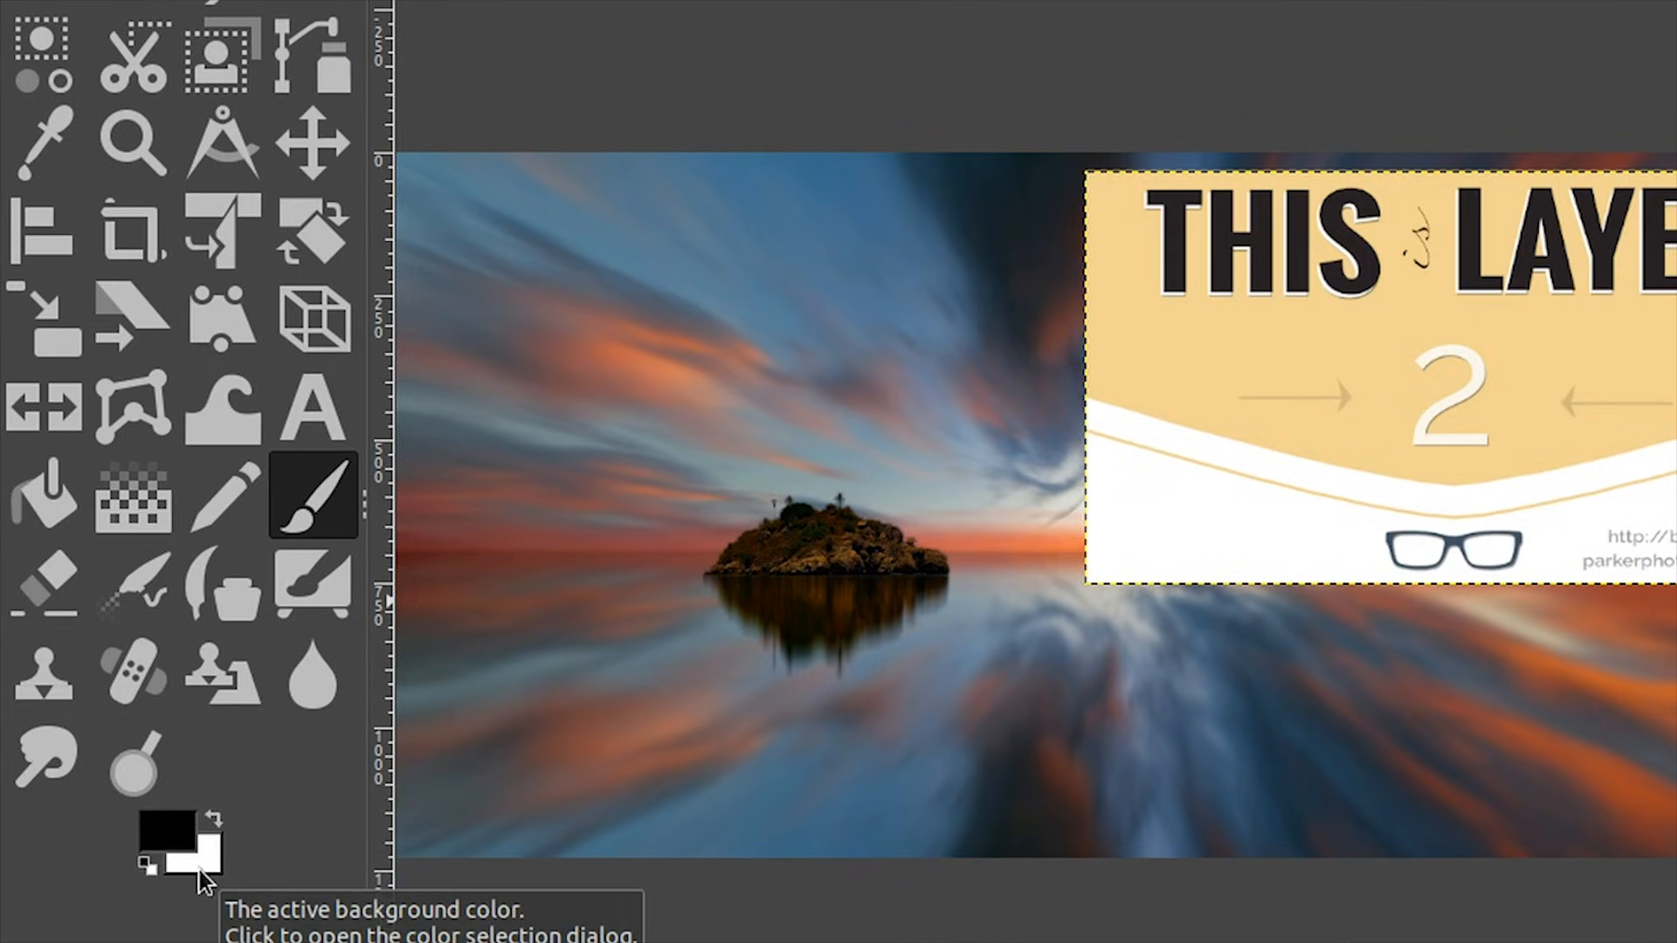
left_click(175, 831)
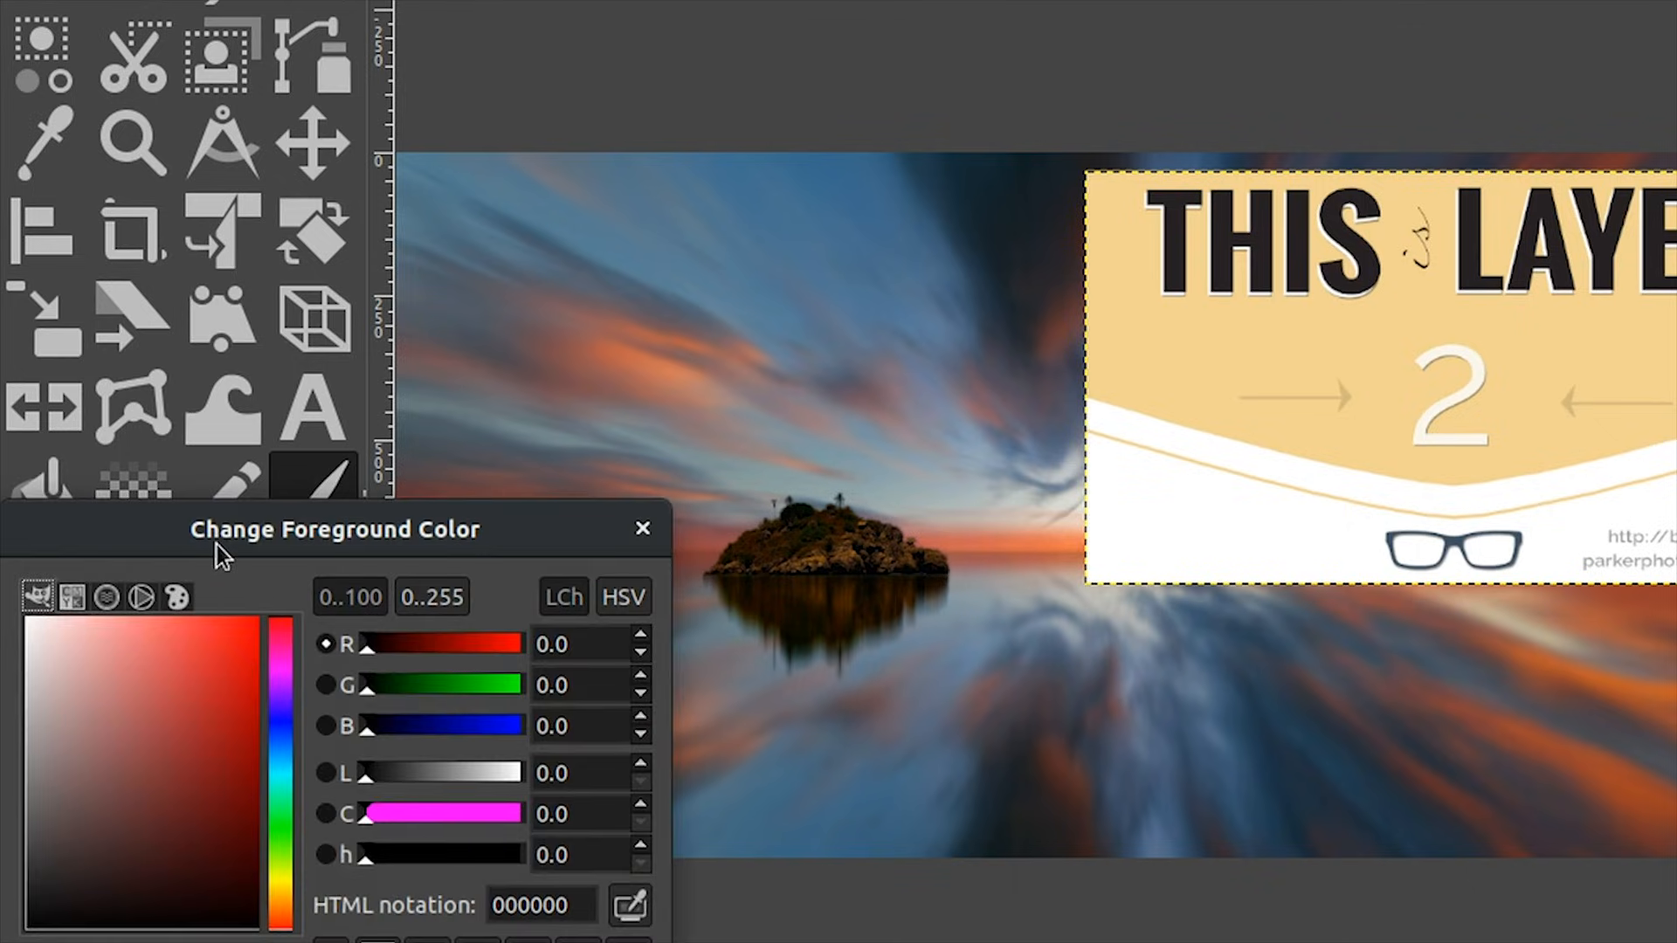
mouse_move(239, 672)
left_mouse_down()
mouse_move(246, 643)
mouse_move(234, 663)
left_mouse_up()
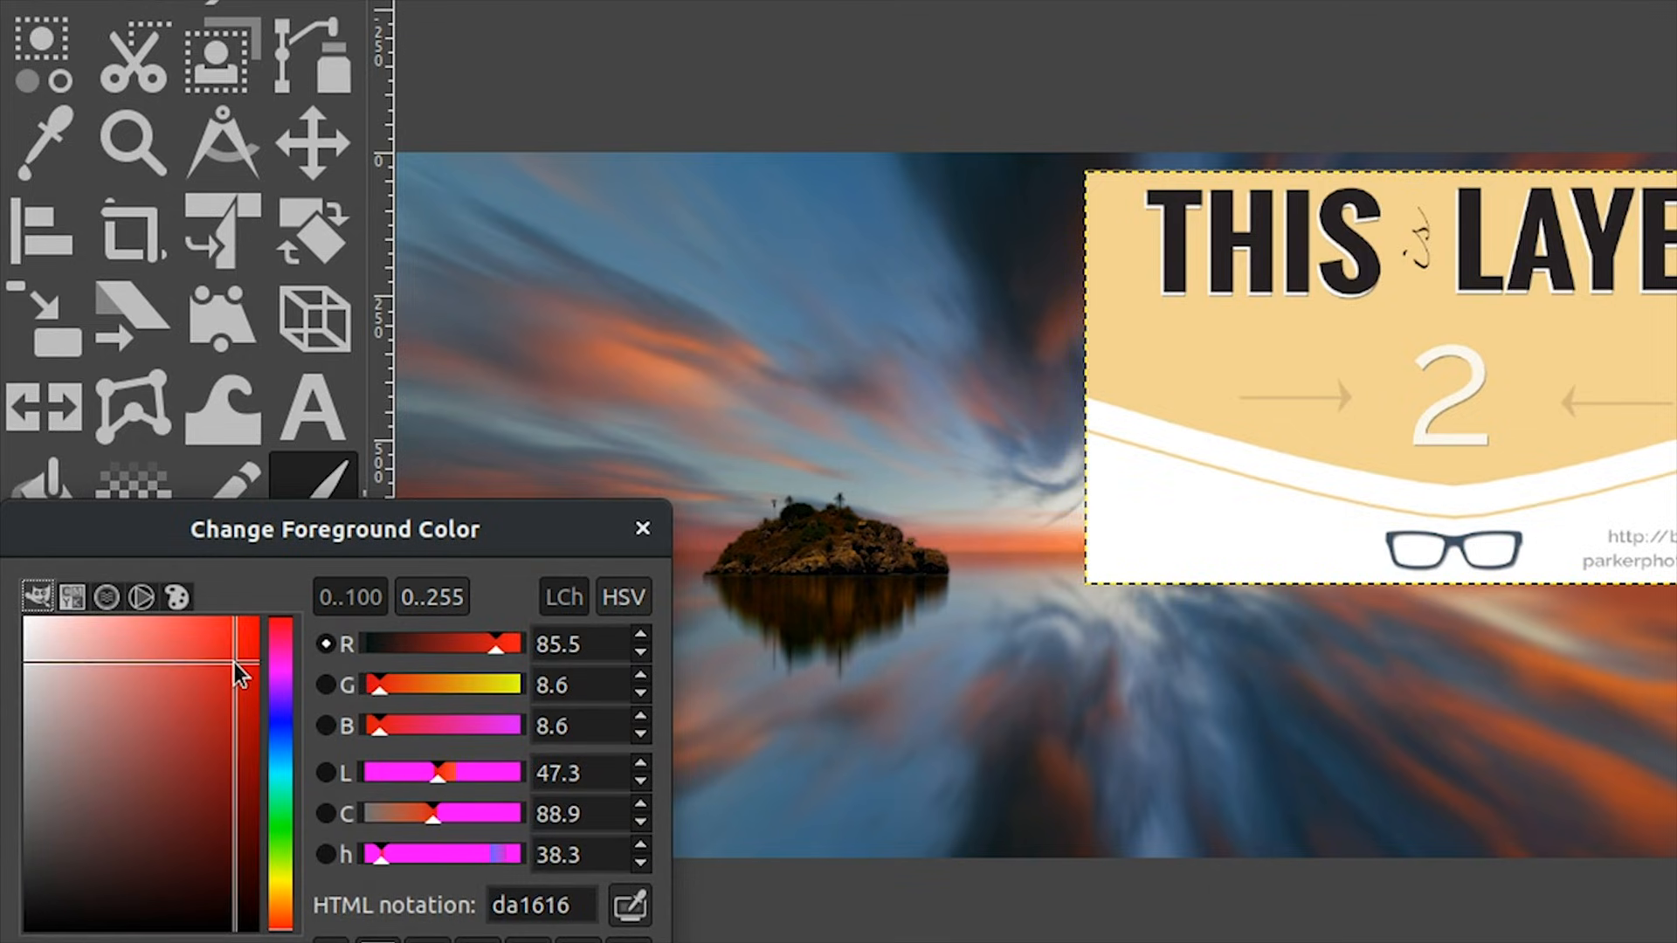
key("Return")
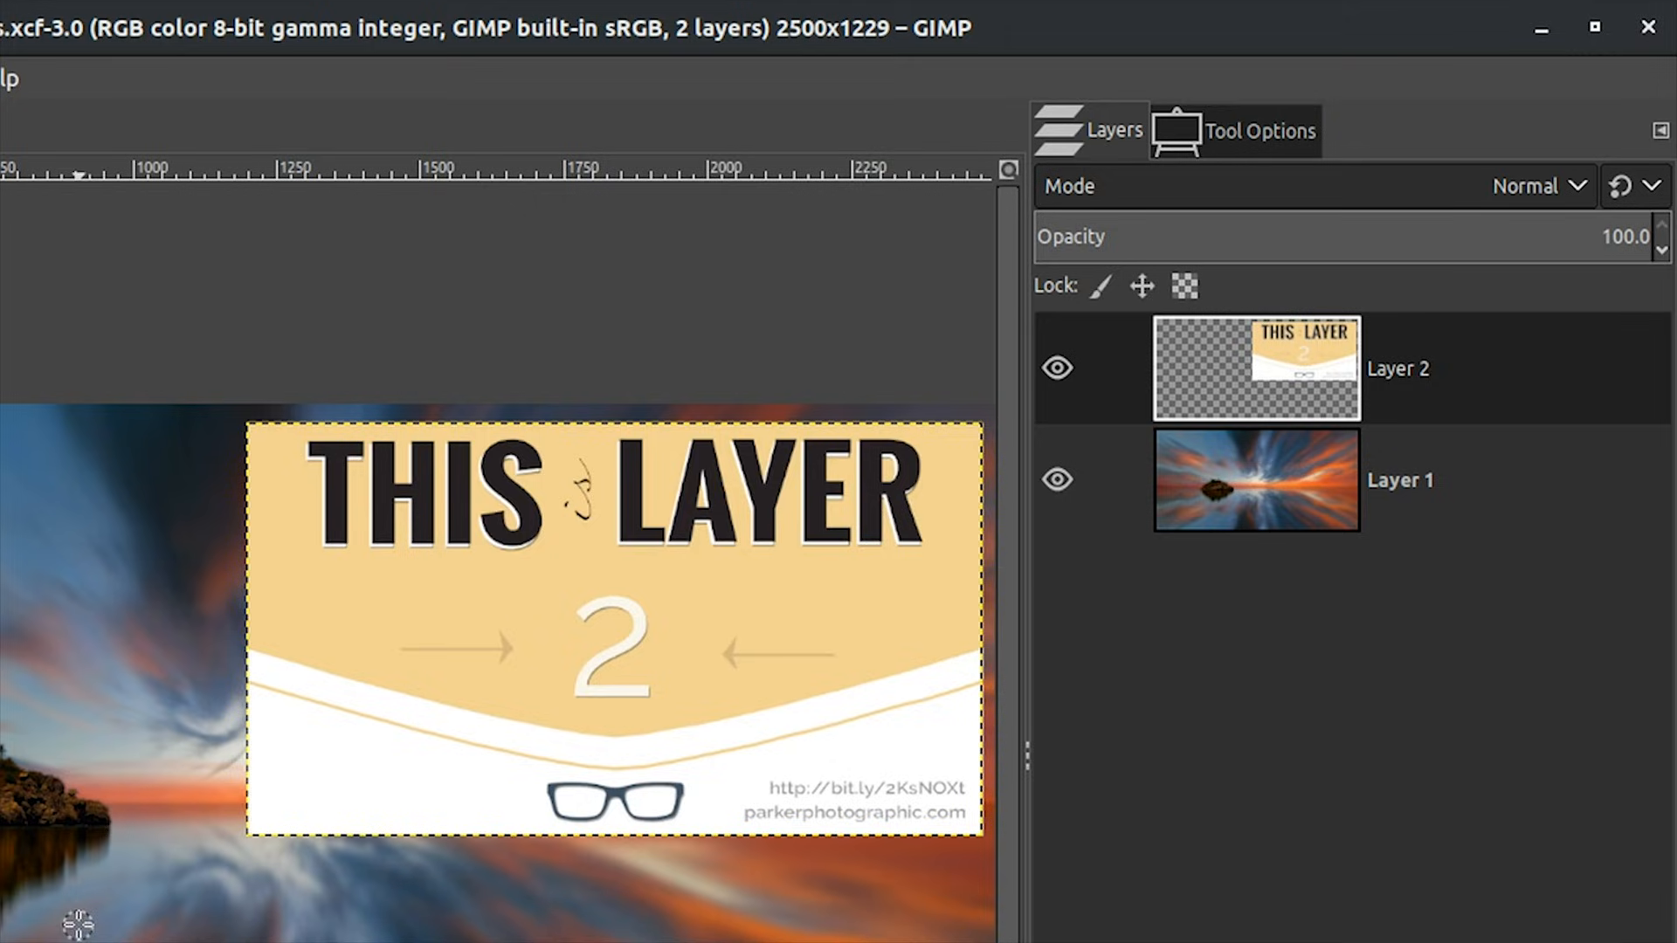
left_click(1452, 496)
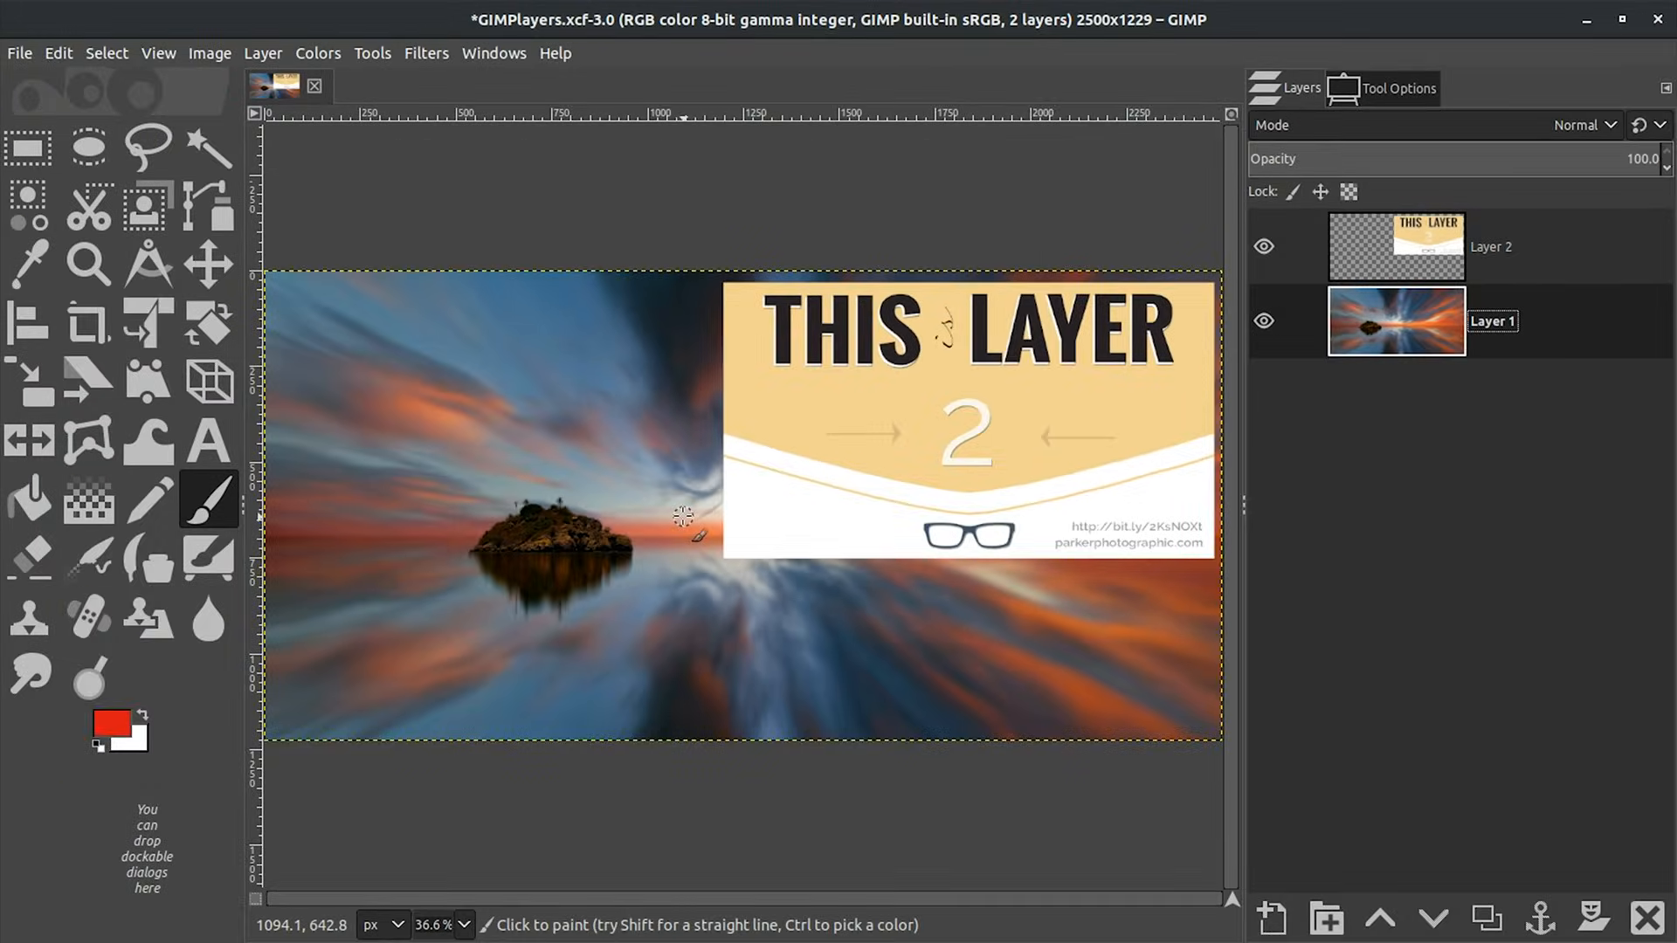
Paint a red zigzag over the sky and island on Layer 1 and undo the brush stroke.
mouse_move(454, 381)
left_mouse_down()
mouse_move(389, 465)
mouse_move(493, 422)
mouse_move(451, 518)
mouse_move(571, 435)
mouse_move(607, 515)
left_mouse_up()
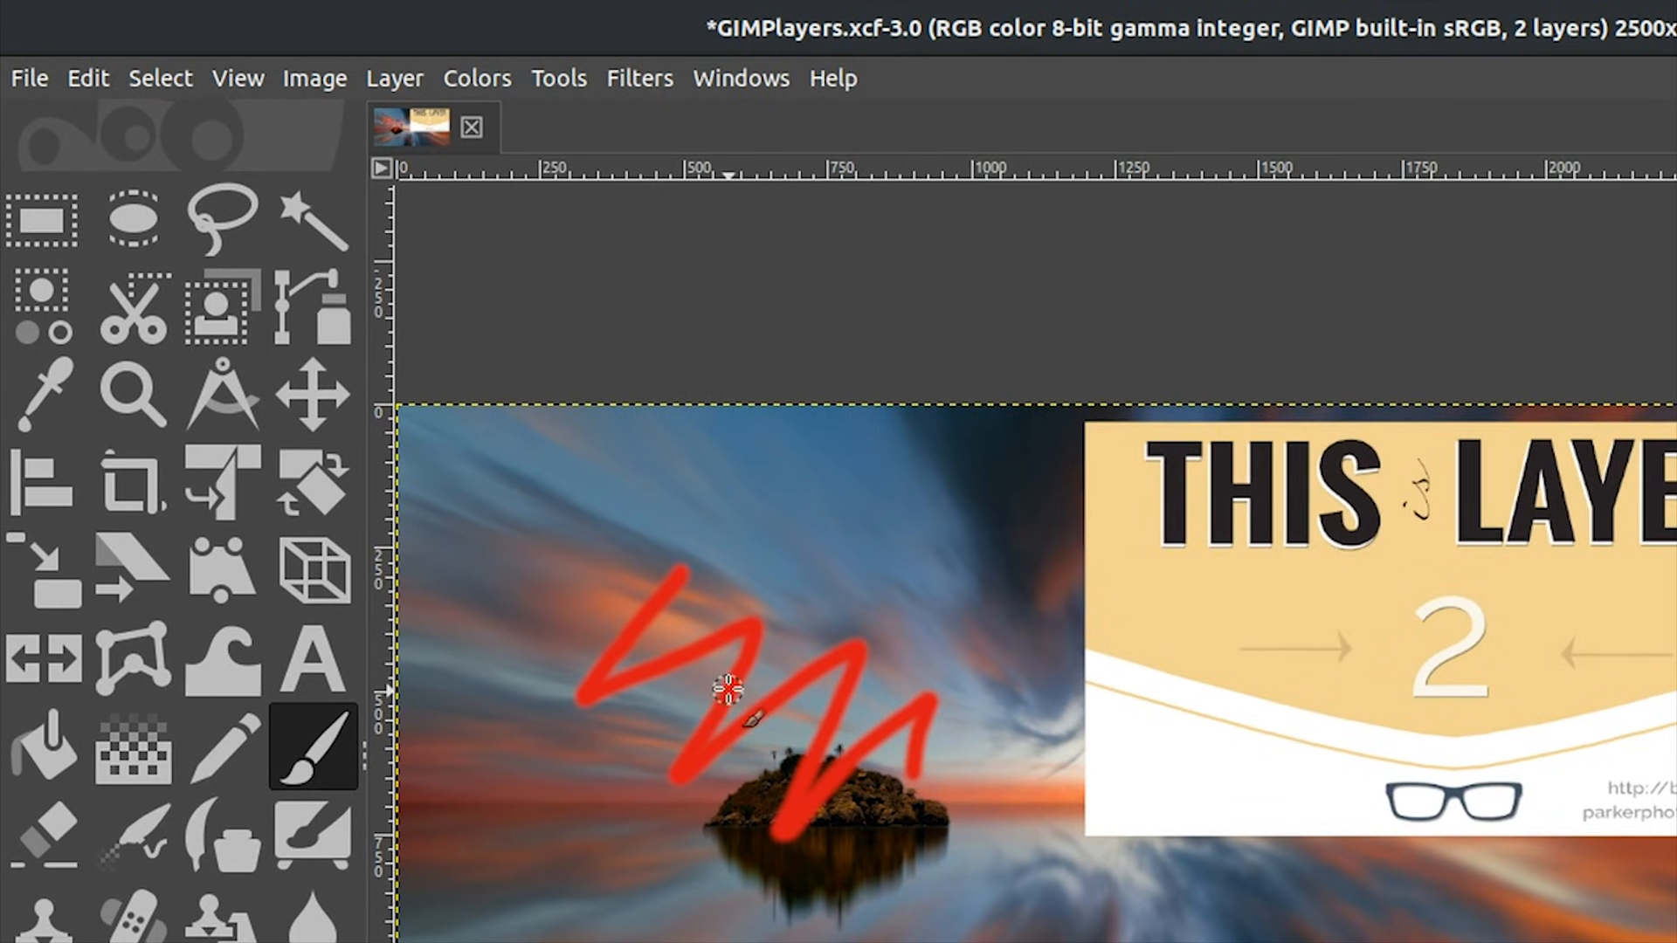
left_click(88, 80)
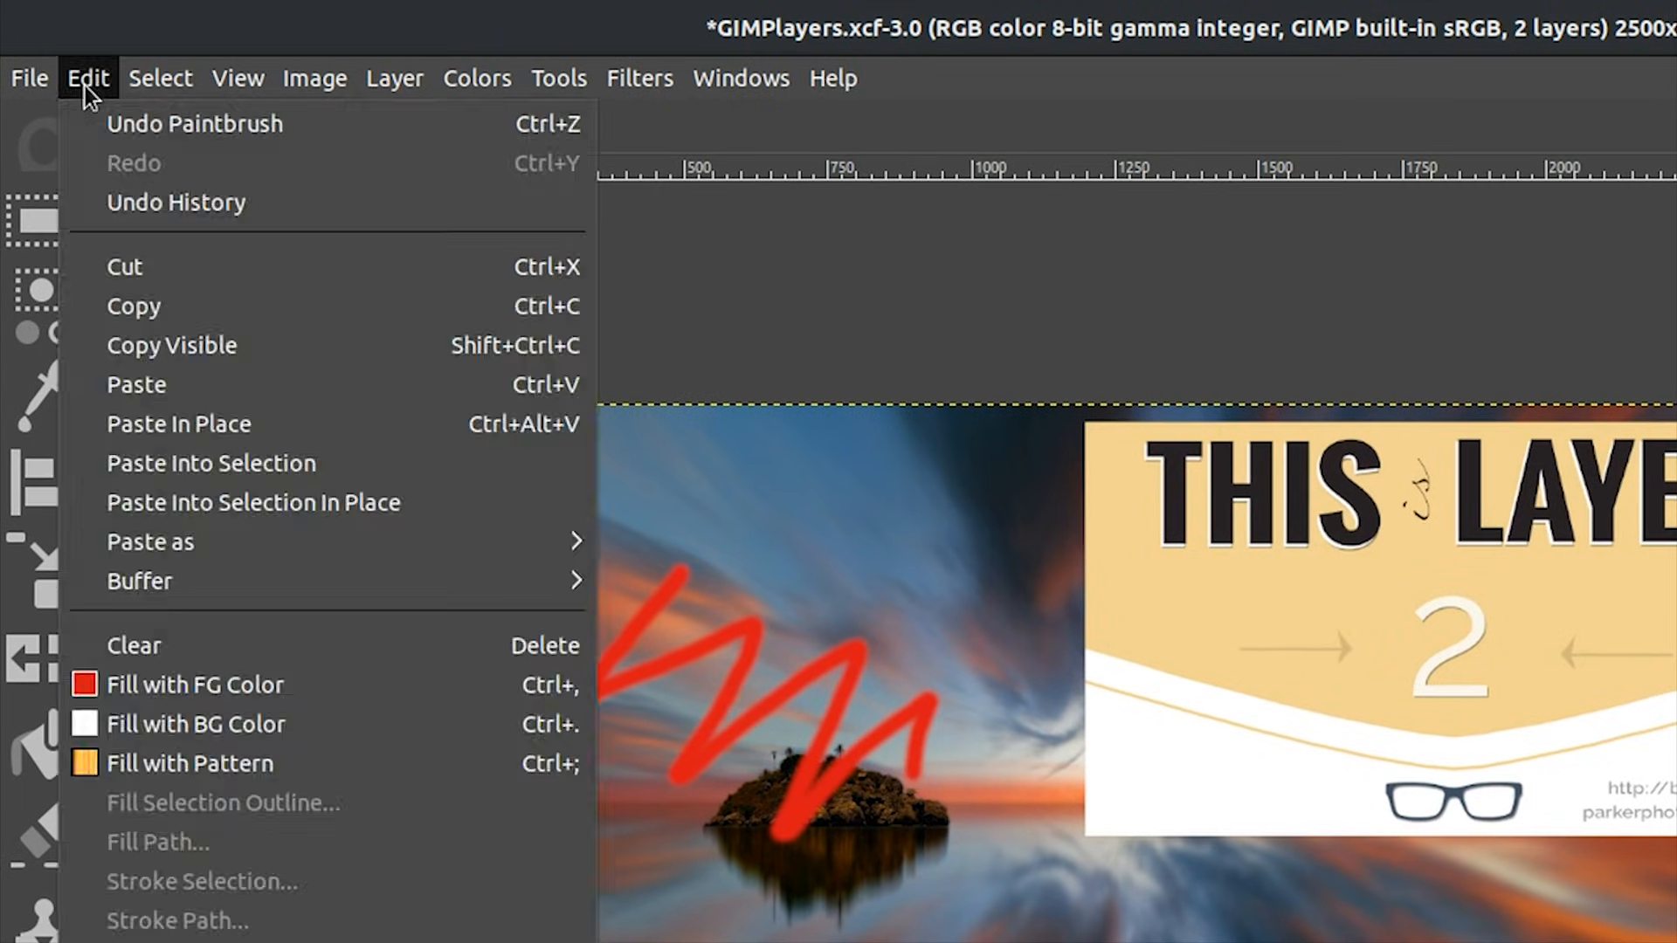
left_click(124, 122)
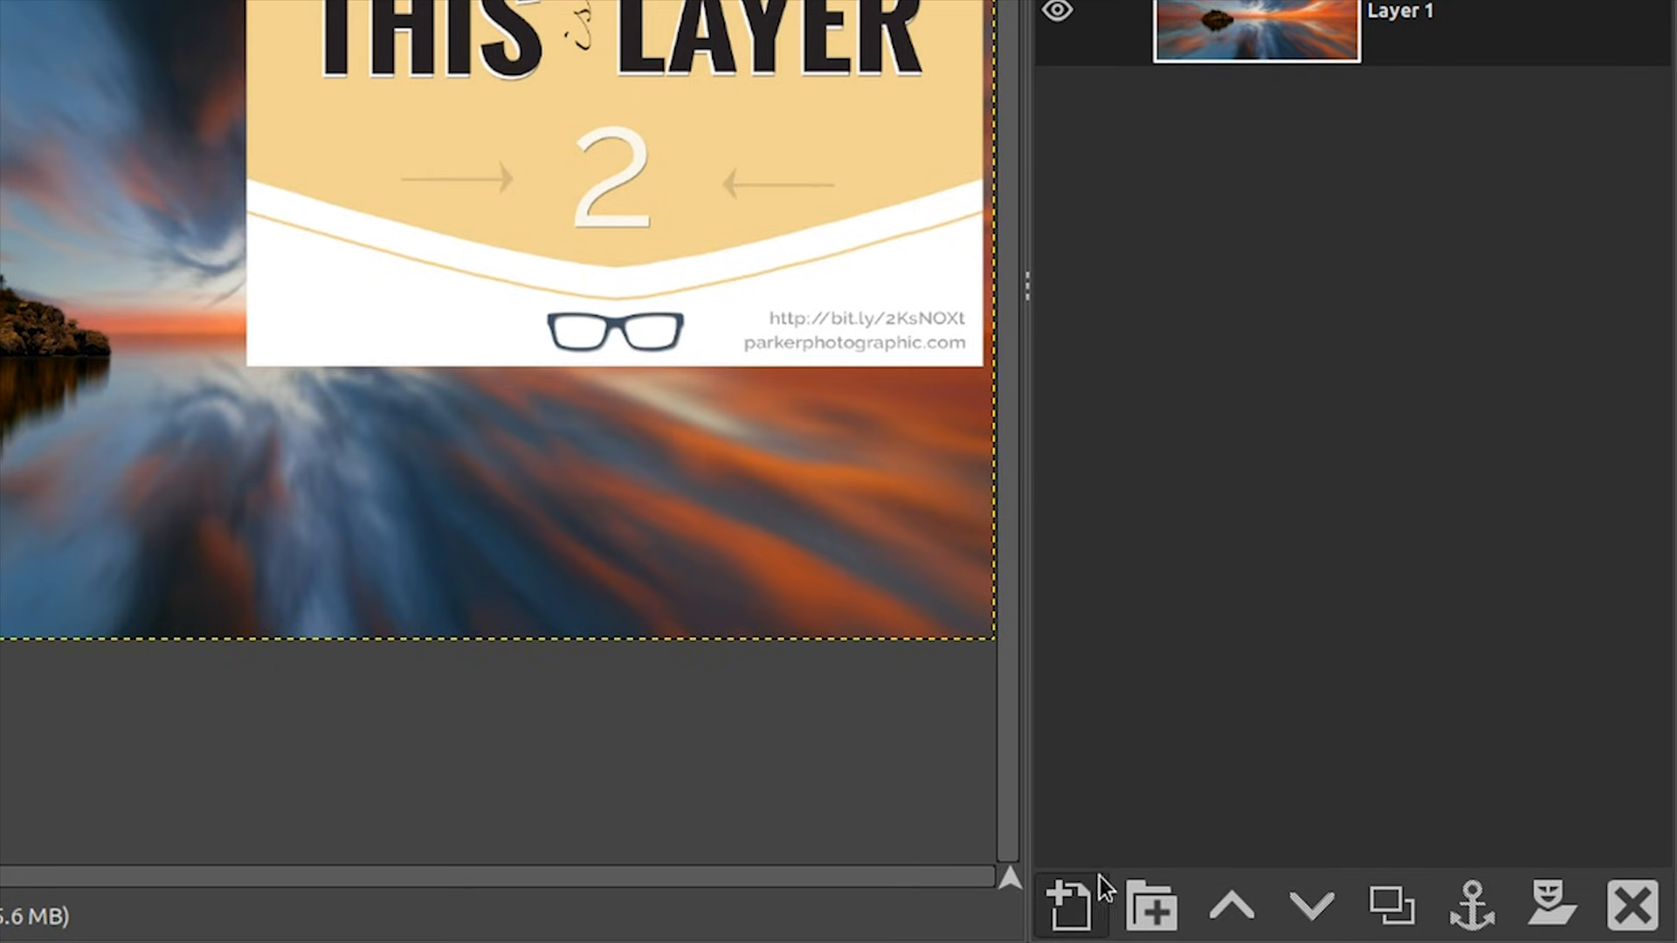
Create a transparent 2500 x 1229 px layer named "Paint Layer" directly above Layer 1.
left_click(1068, 908)
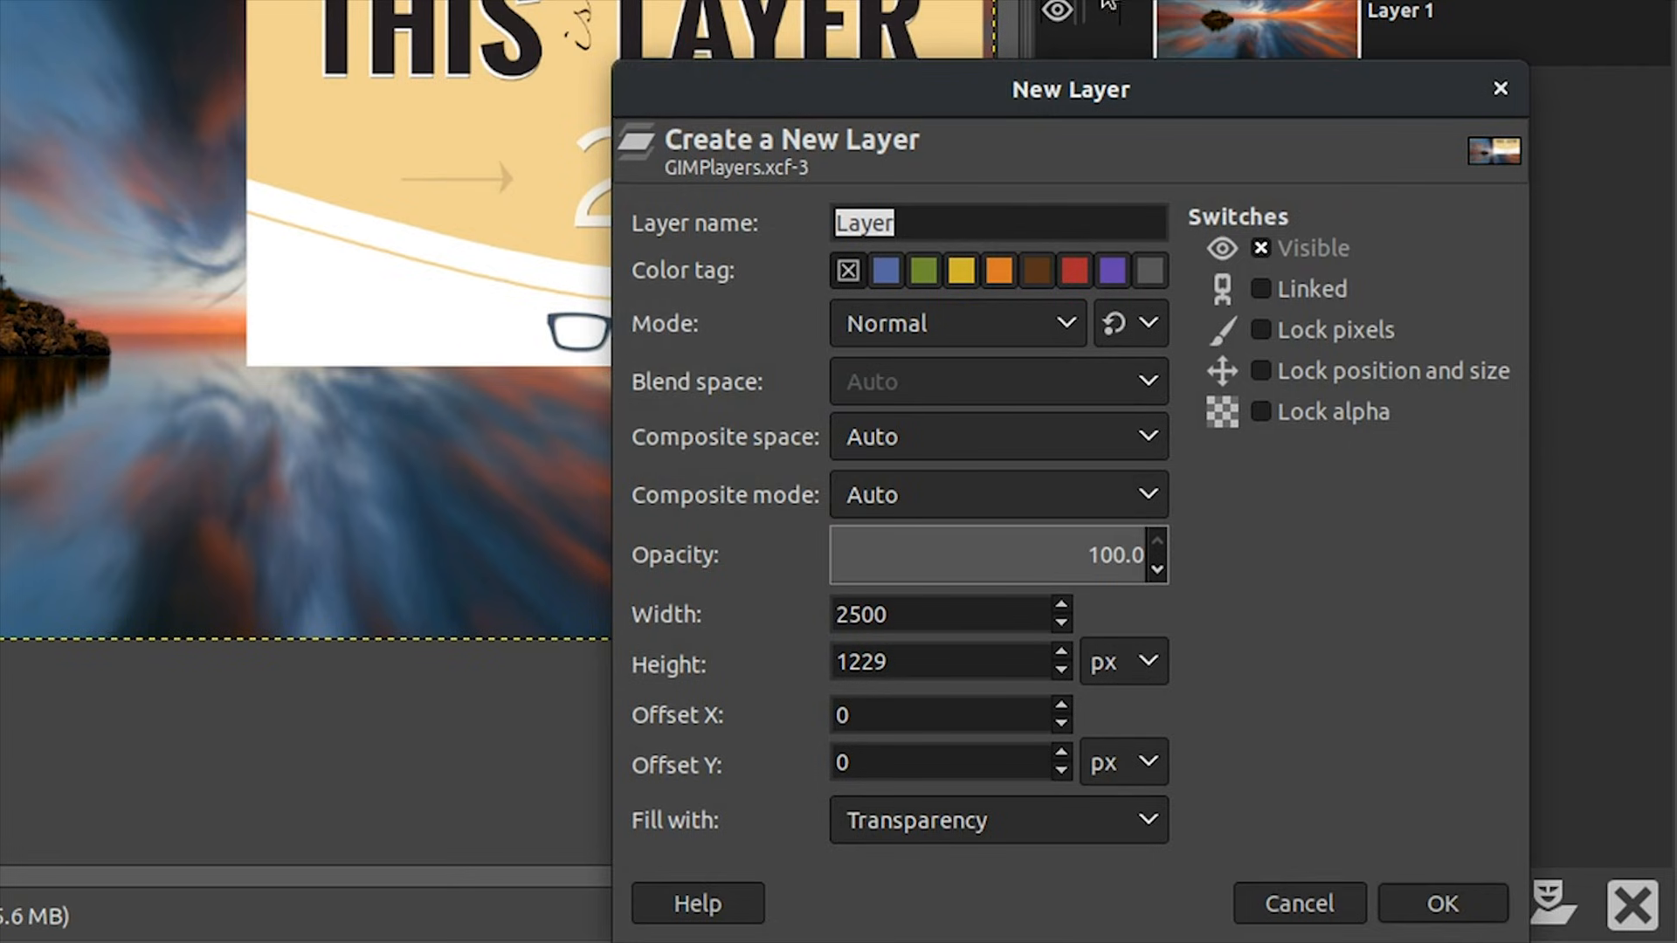
mouse_move(1143, 80)
left_mouse_down()
mouse_move(1143, 8)
mouse_move(1171, 12)
mouse_move(1172, 66)
left_mouse_up()
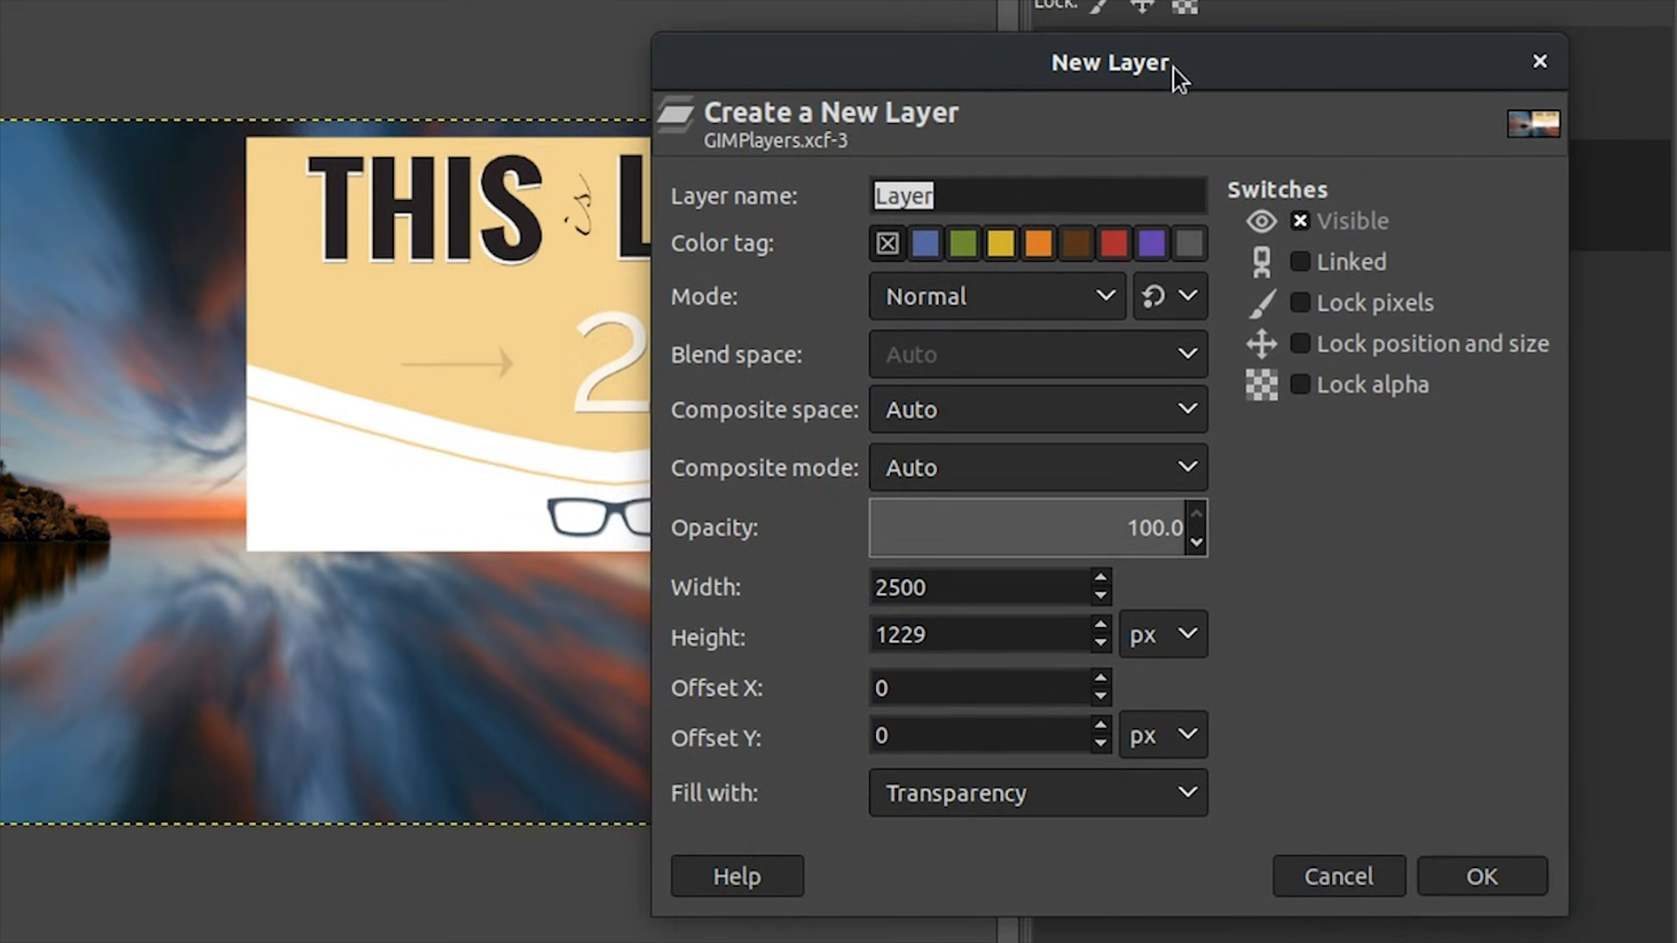
key("Home")
type("Paint")
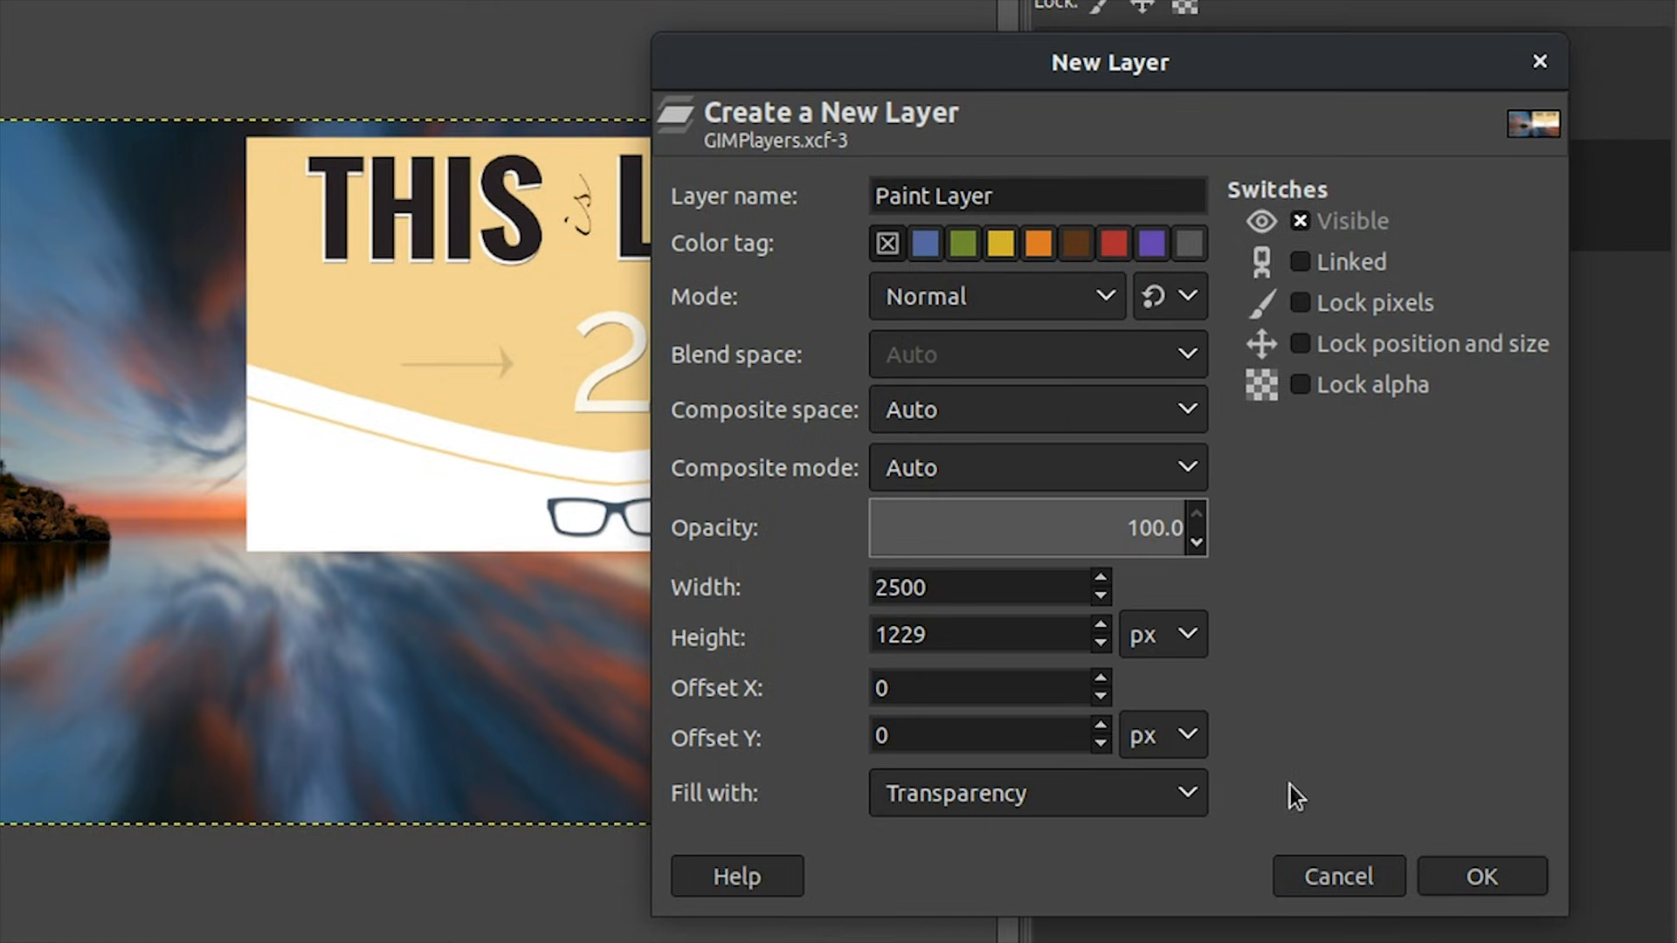
left_click(1479, 876)
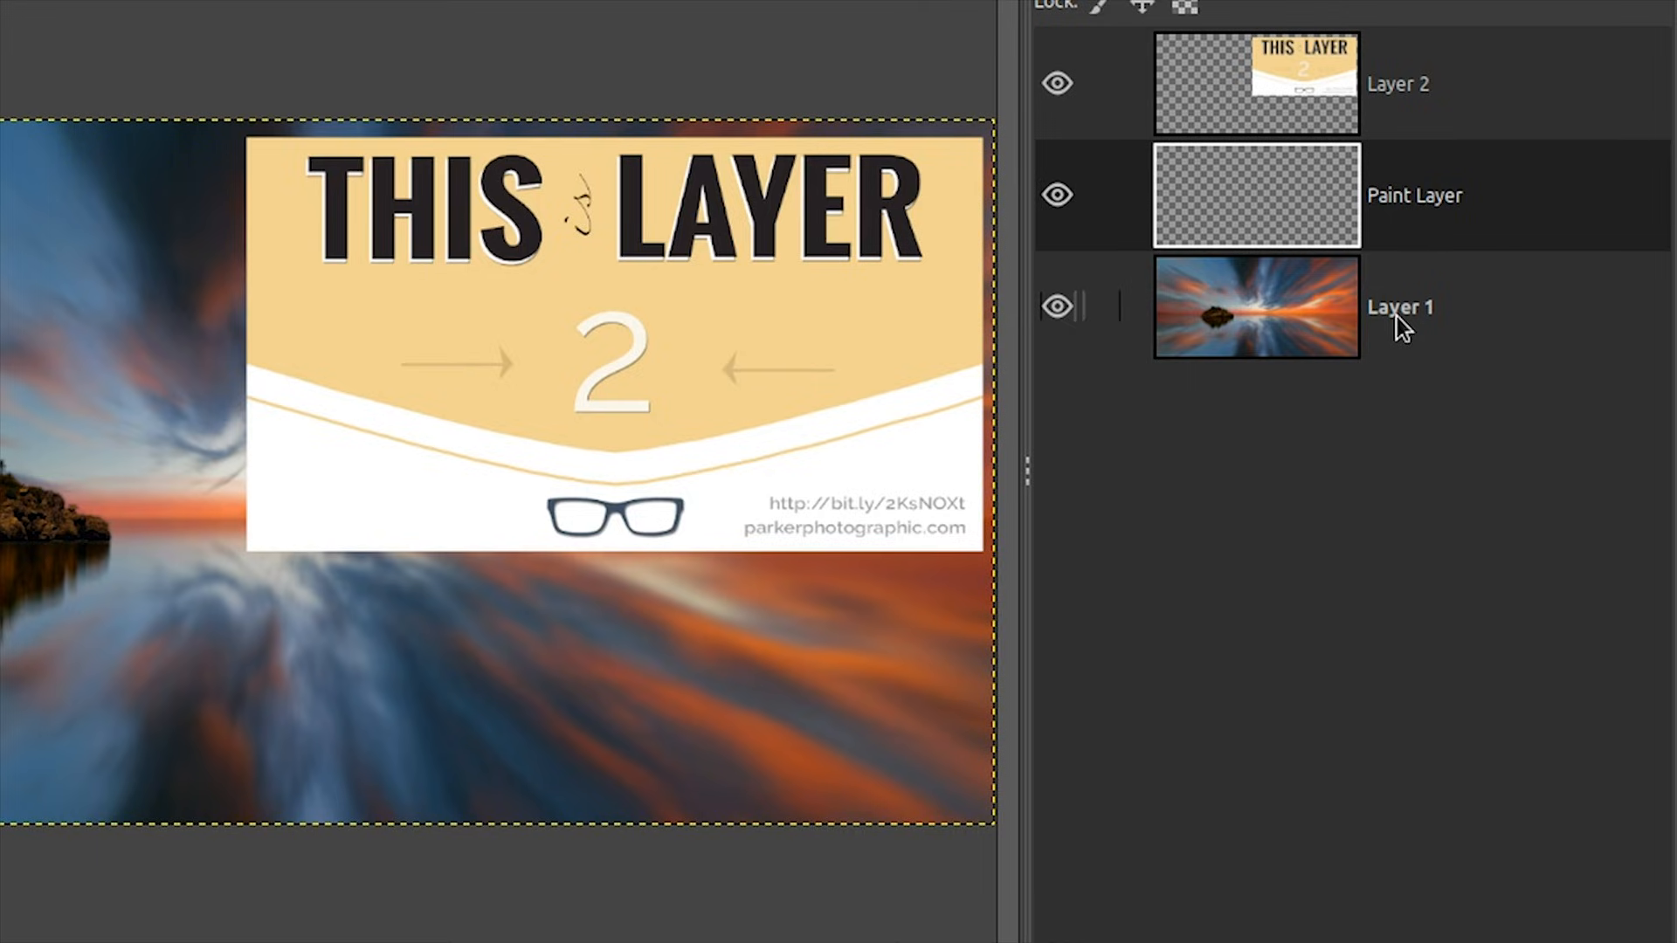
Add another new layer directly above Layer 2 and delete it again.
left_click(1476, 183)
left_click(1458, 271)
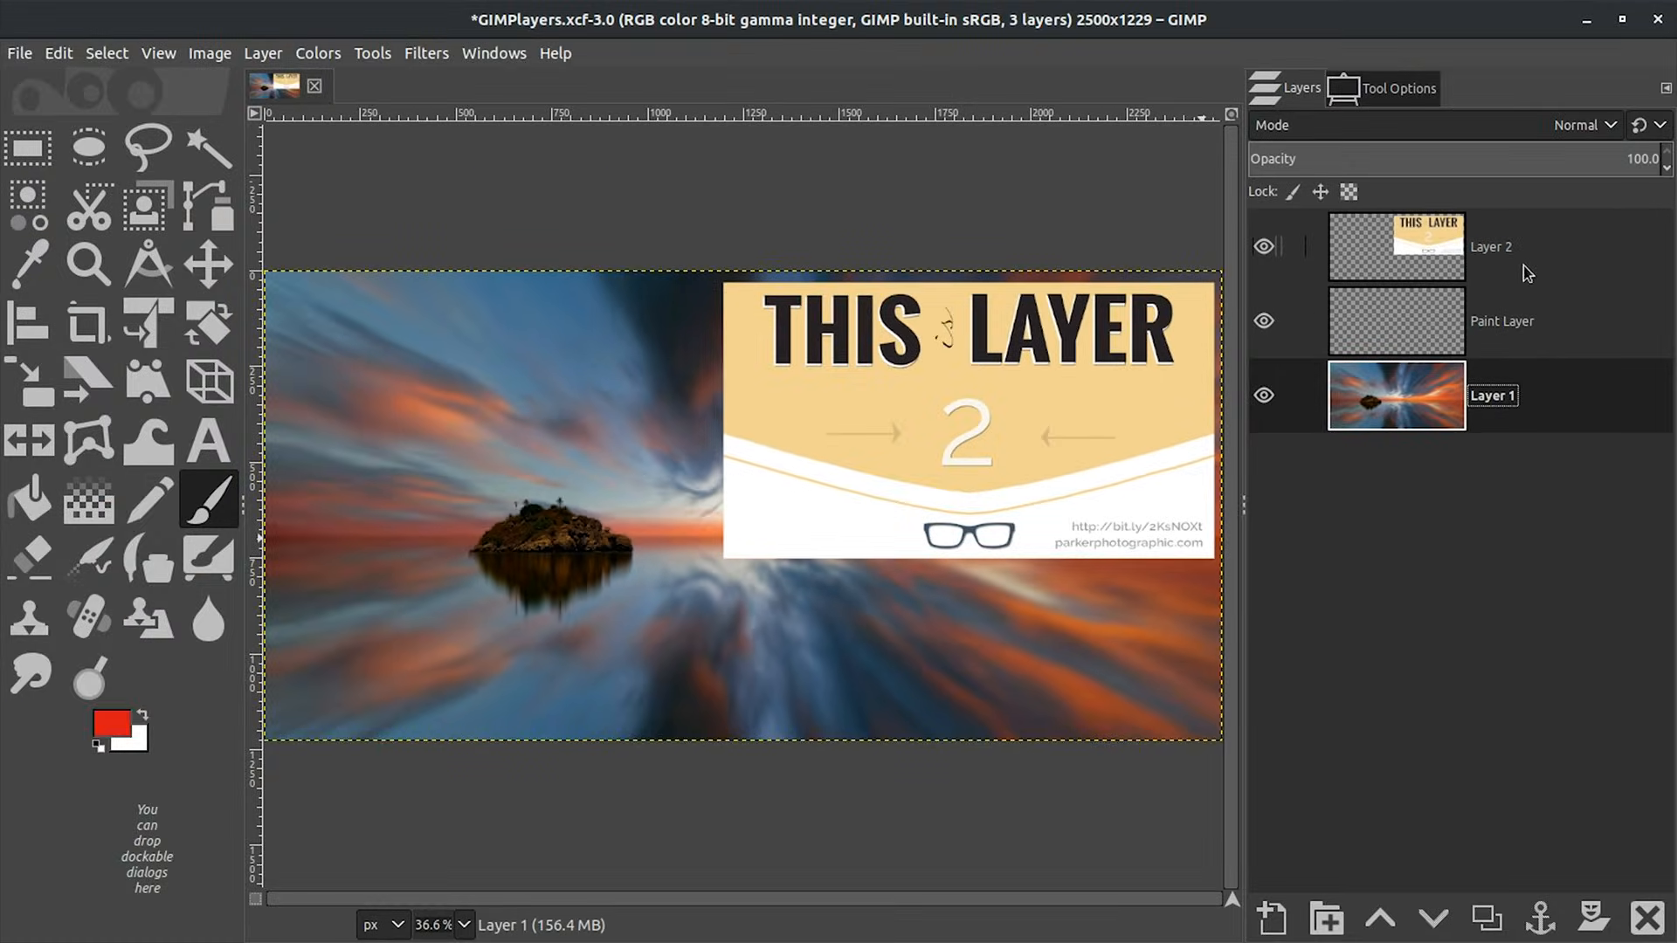
left_click(1526, 273)
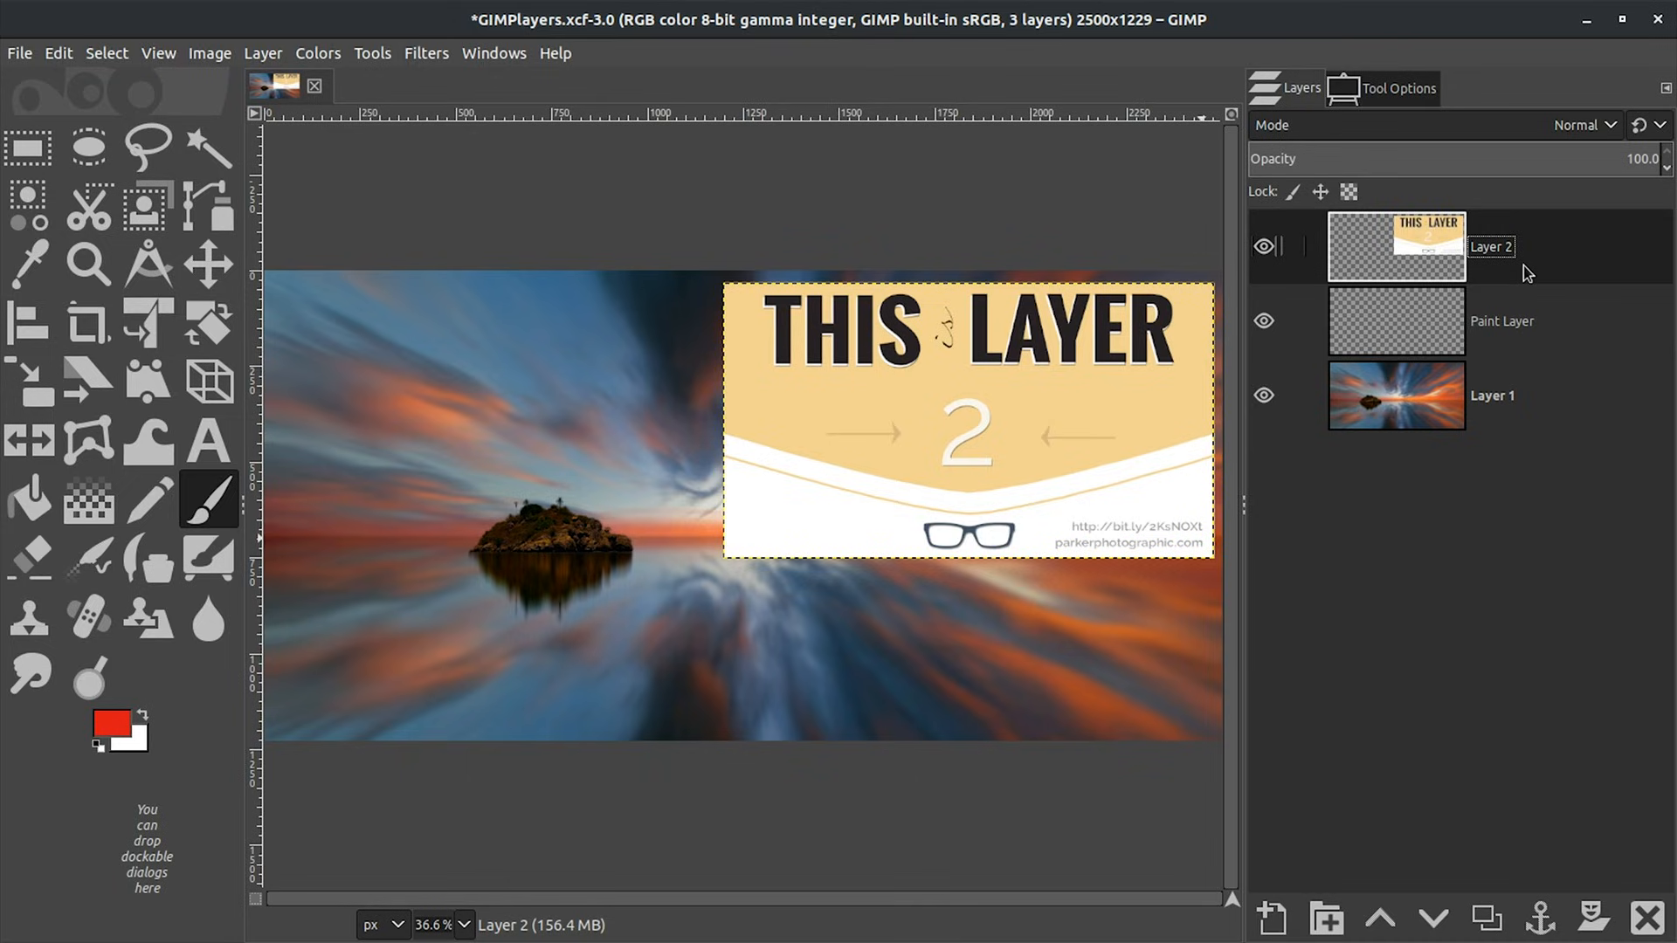
left_click(1272, 917)
left_click(1522, 917)
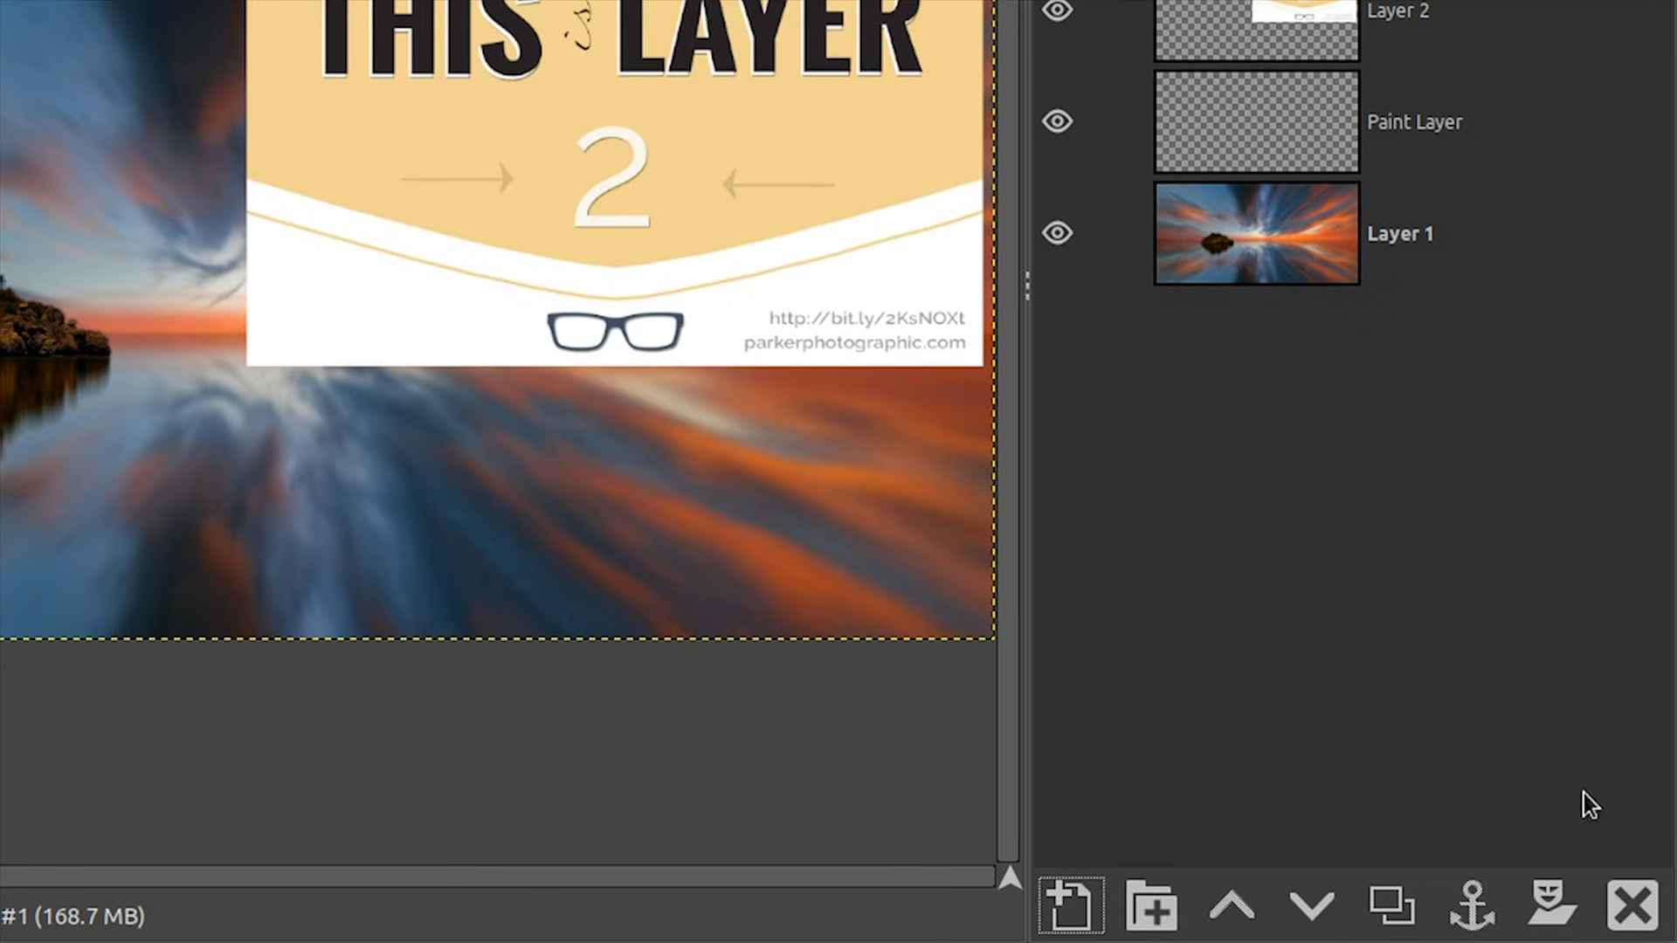
left_click(1645, 918)
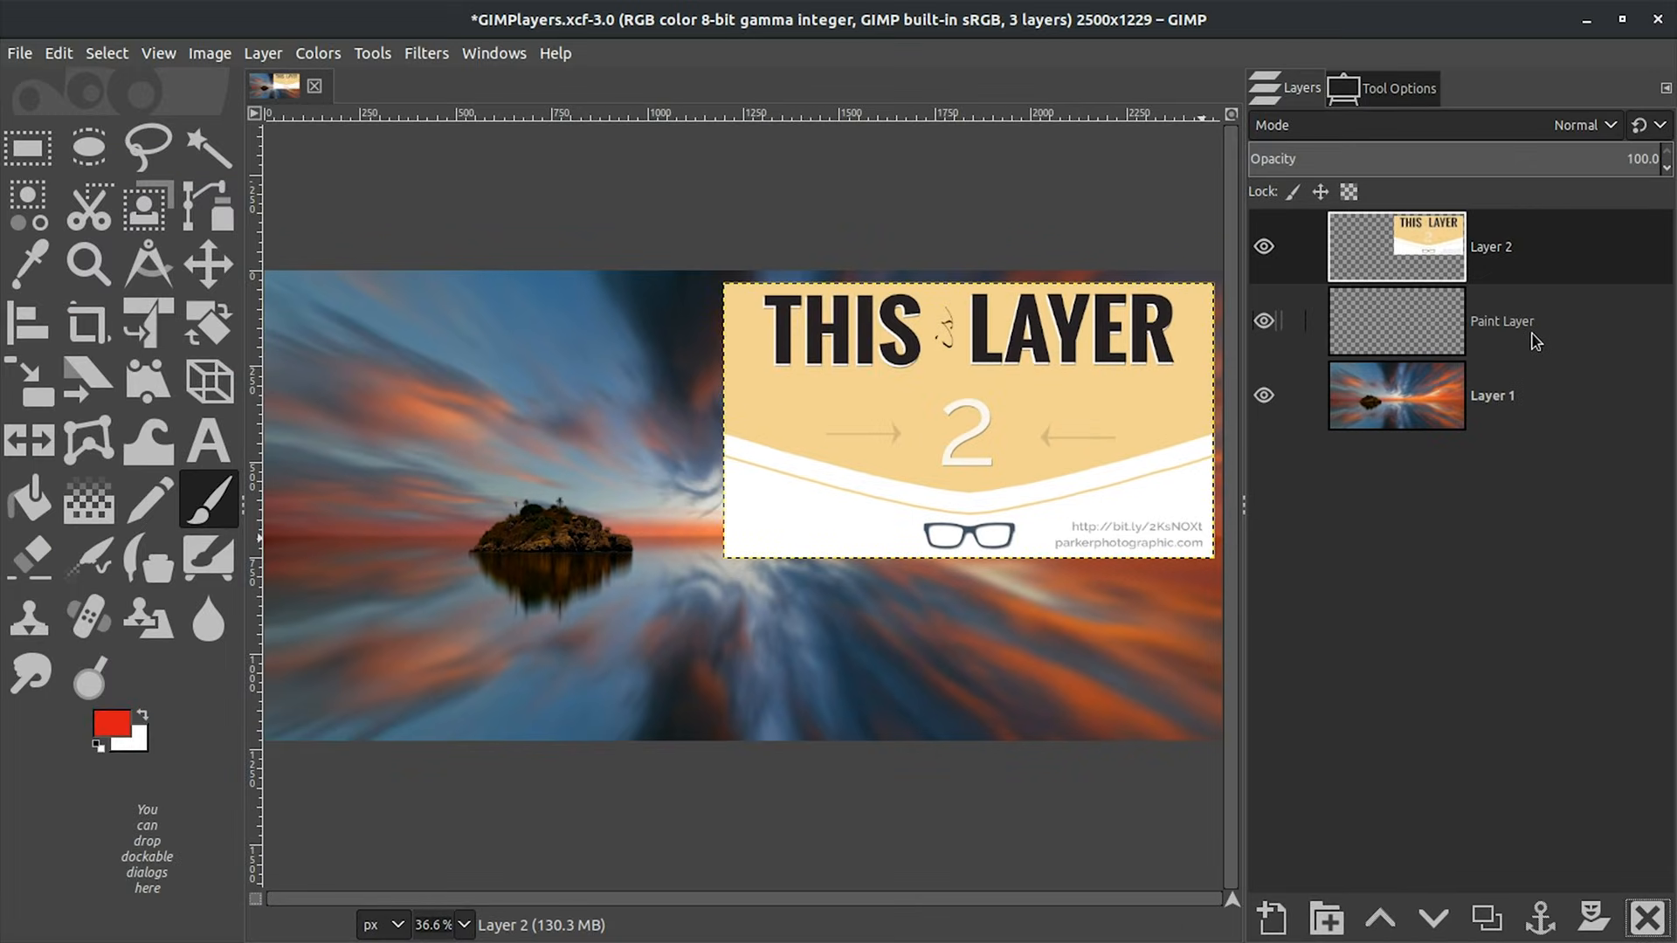
Paint a red zigzag over the sky and island on Paint Layer.
left_click(1535, 340)
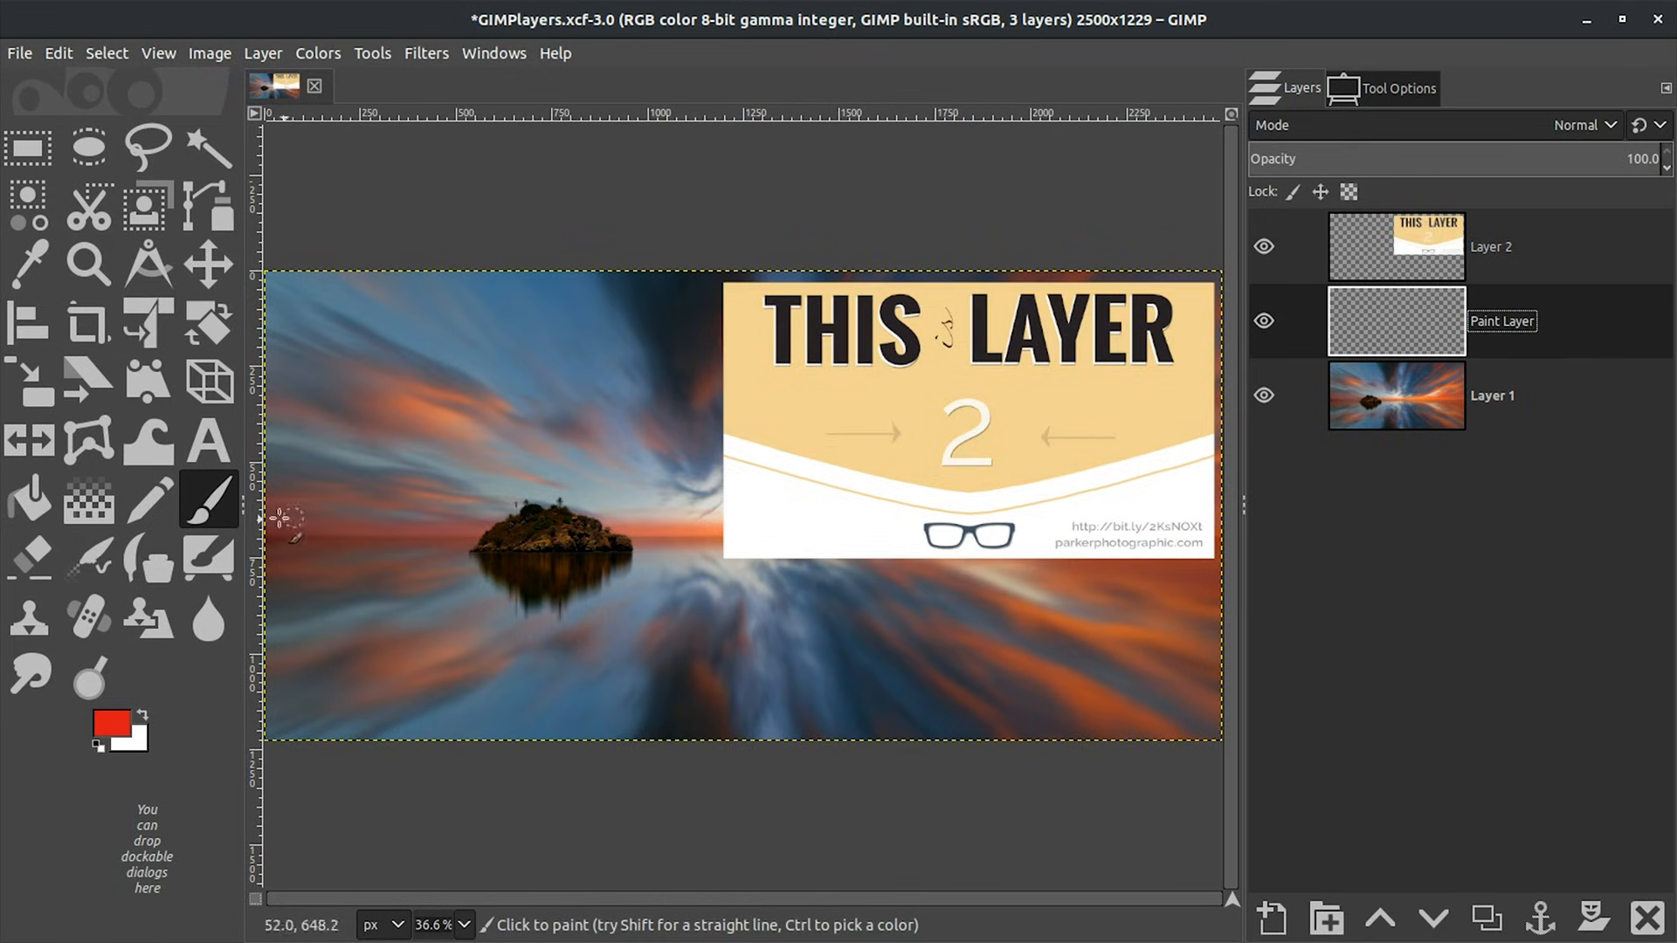
mouse_move(491, 320)
left_mouse_down()
mouse_move(458, 370)
mouse_move(522, 356)
mouse_move(483, 447)
mouse_move(510, 486)
mouse_move(588, 445)
mouse_move(647, 529)
mouse_move(668, 624)
left_mouse_up()
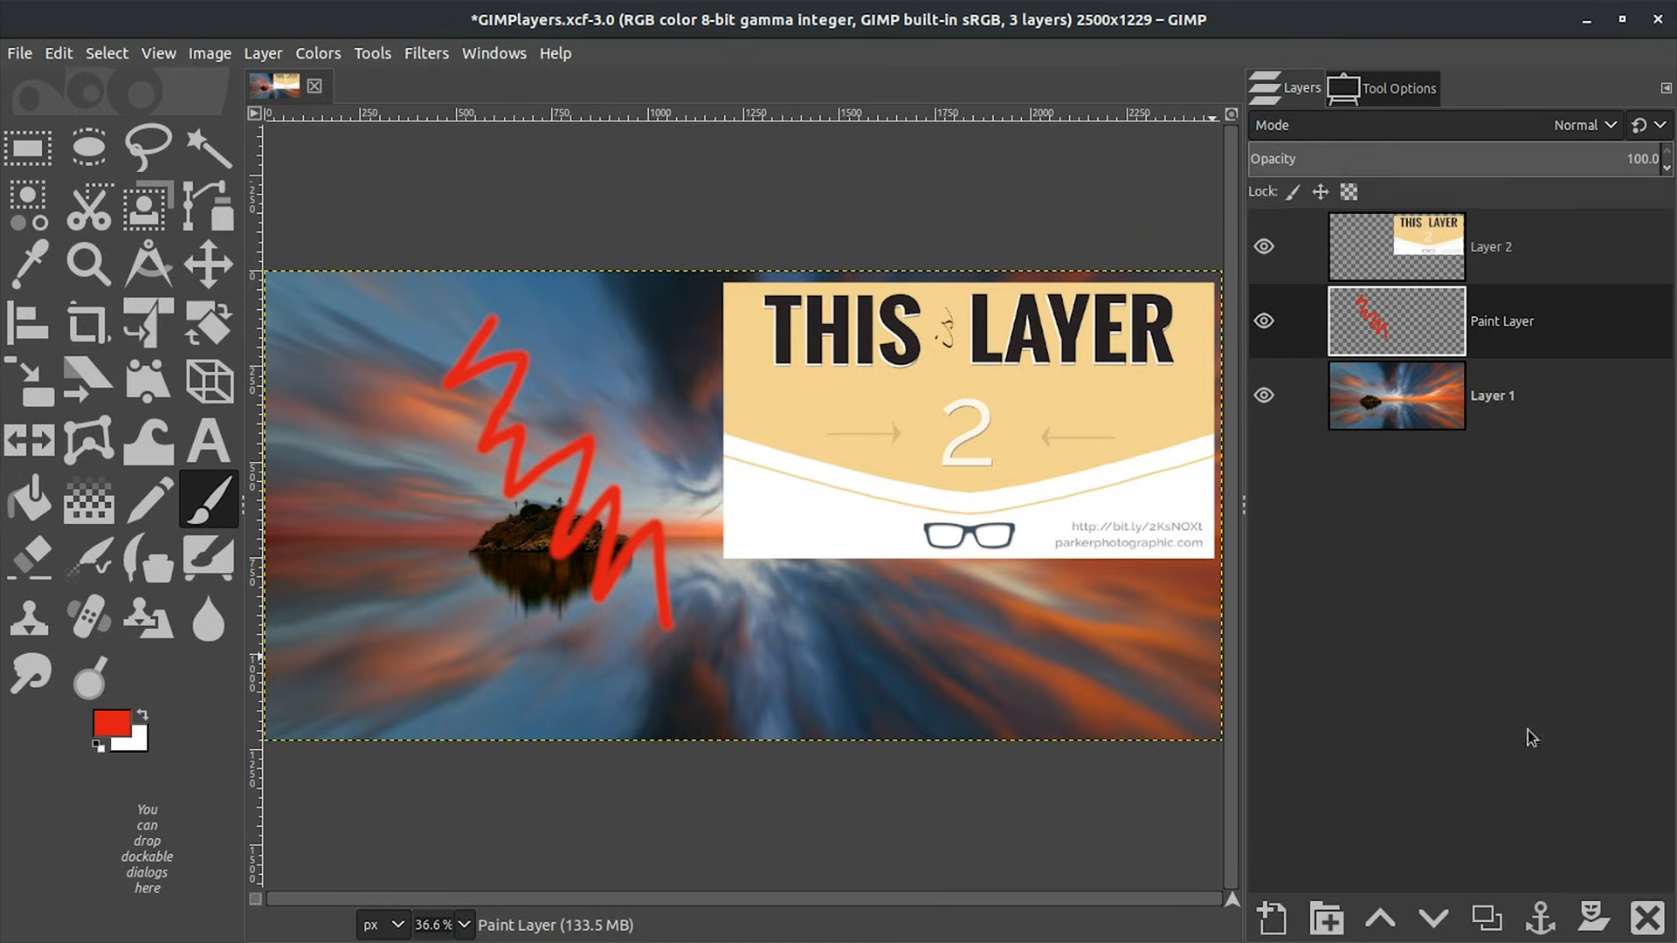
Hide and show Paint Layer again, and reduce its opacity to 32.7.
left_click(1266, 322)
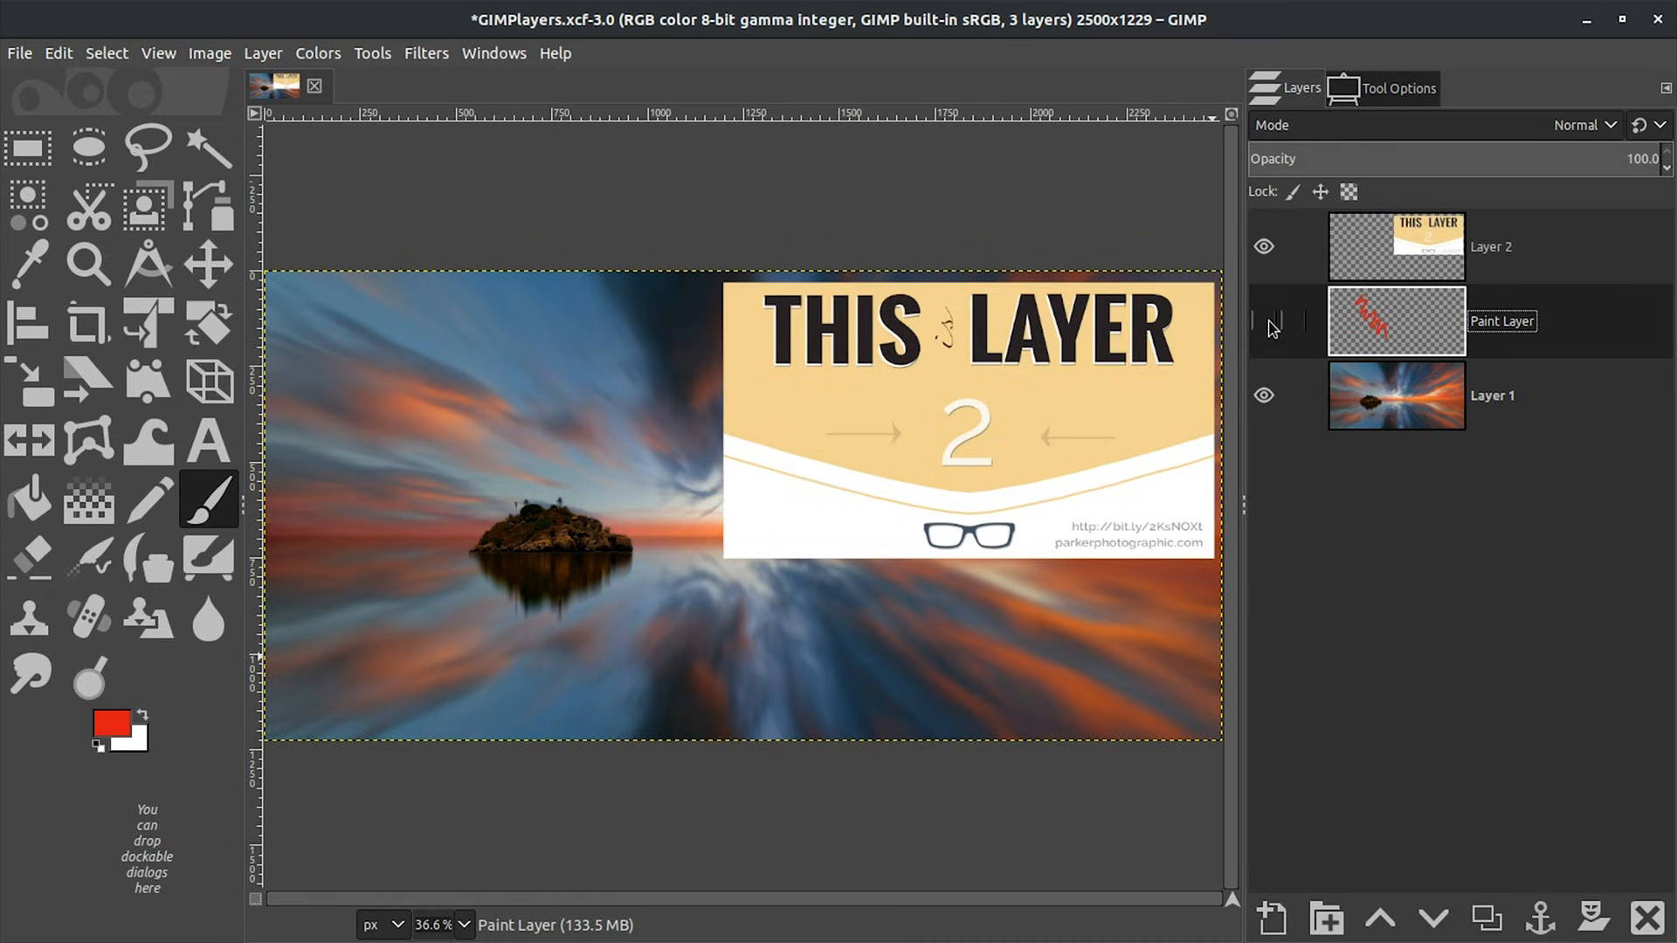
left_click(1267, 322)
left_click(1451, 158)
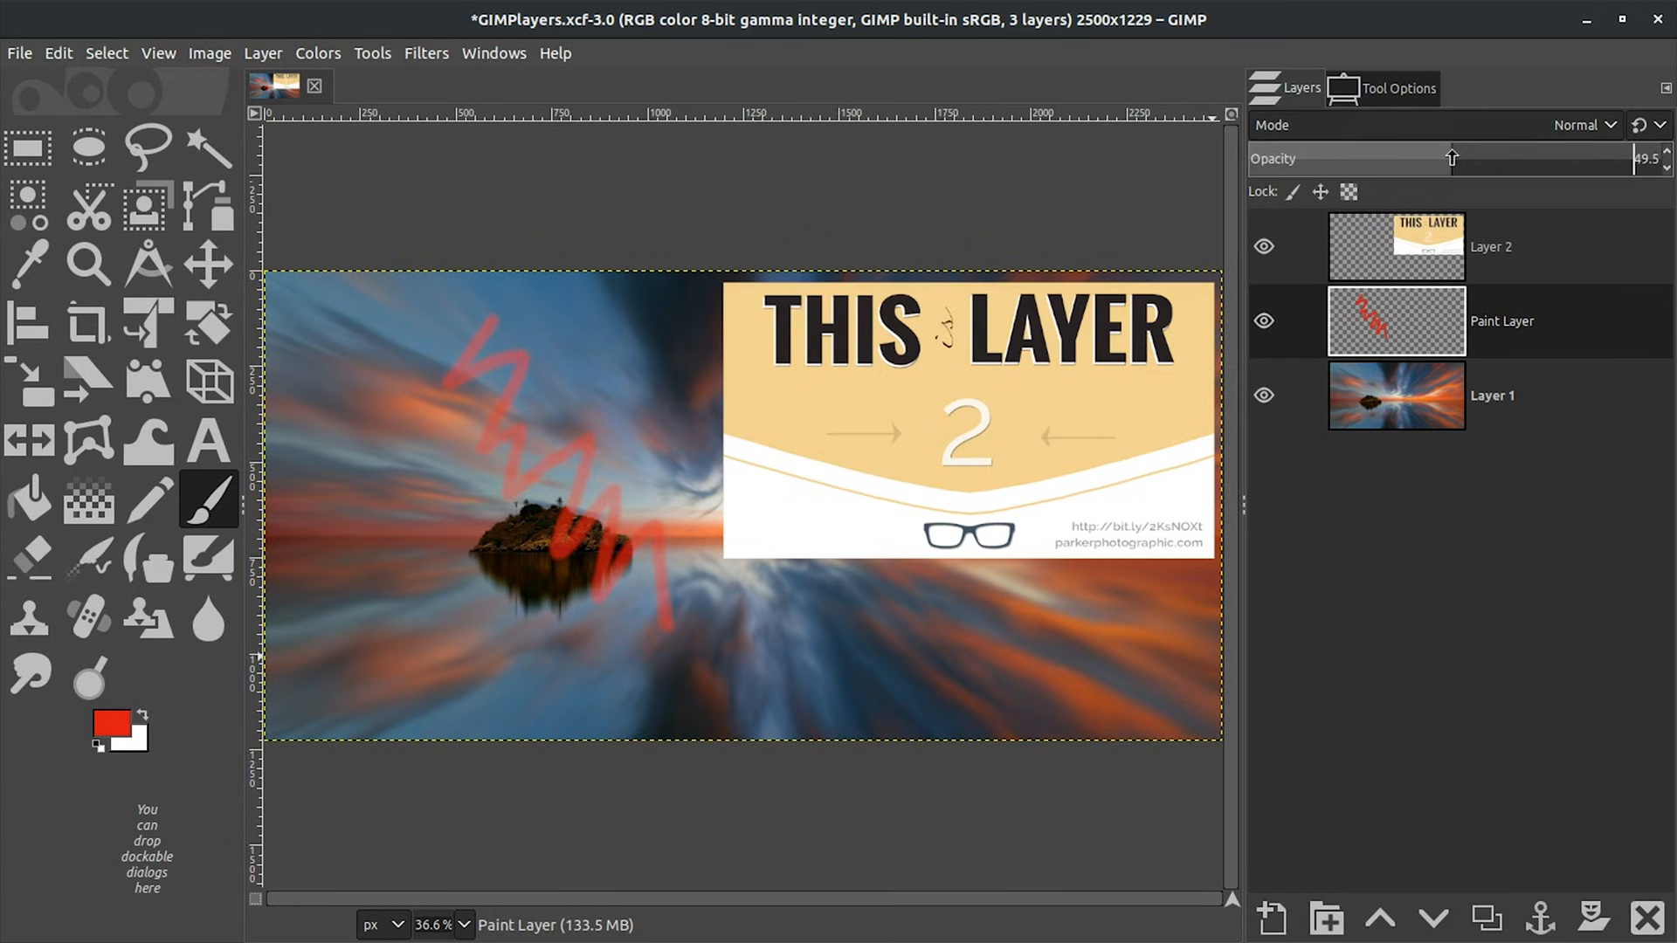
left_click_drag(1452, 158, 1383, 165)
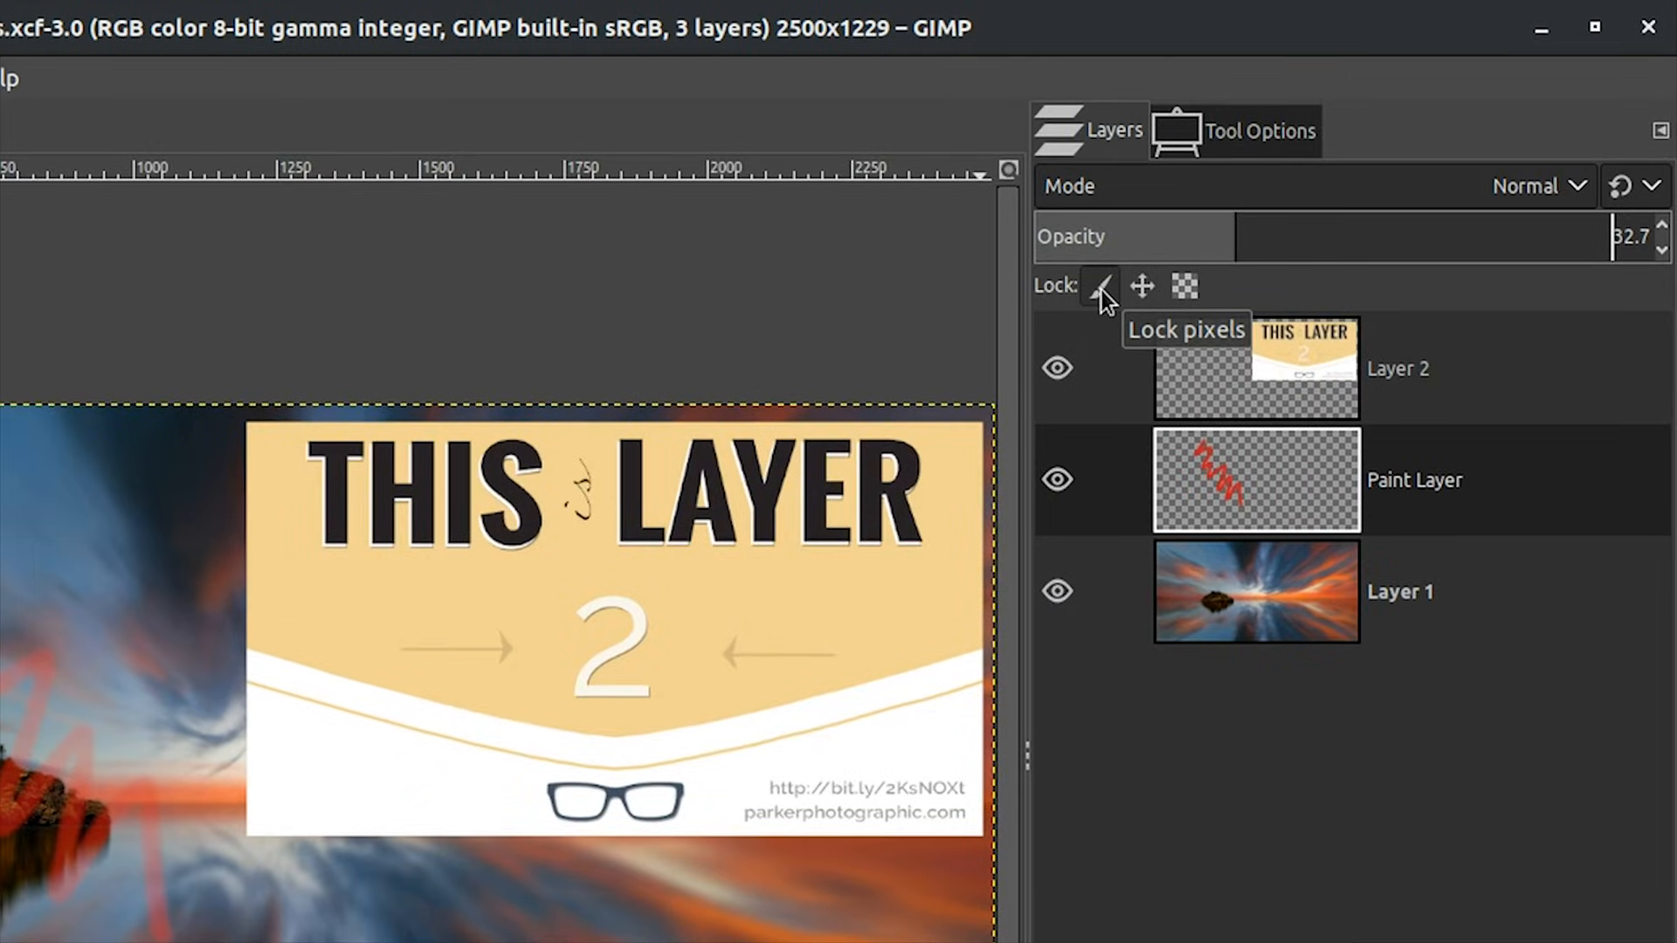
Lock the pixels of Layer 2, try to paint on its banner, and unlock the pixels again.
left_click(1200, 365)
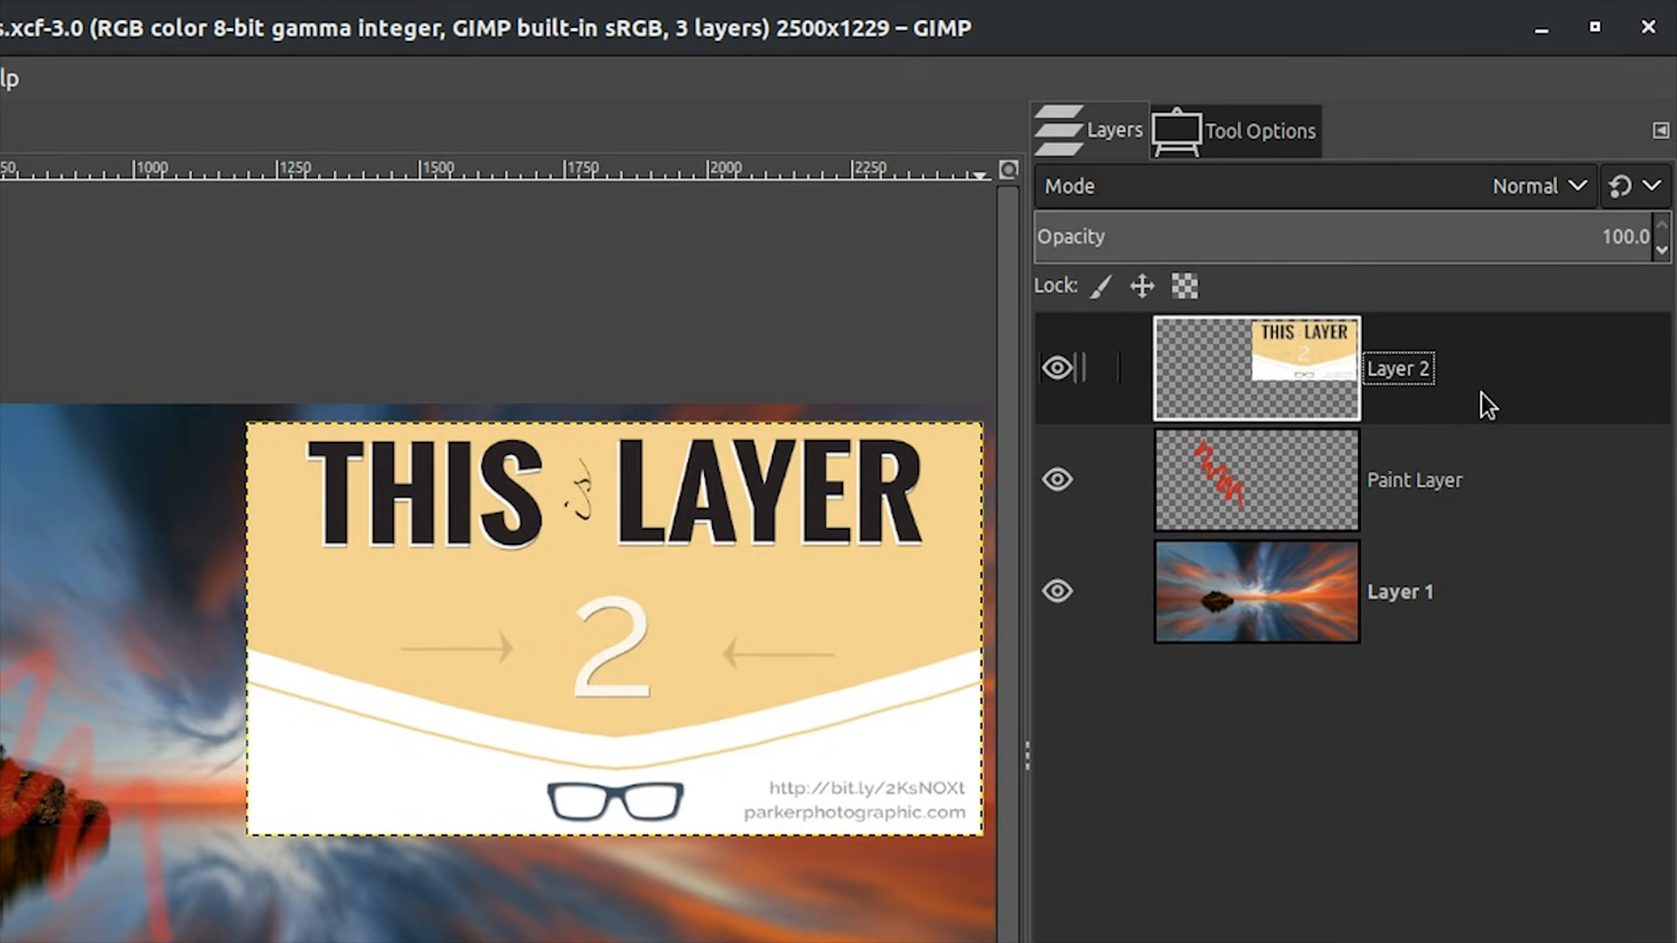
left_click(1102, 294)
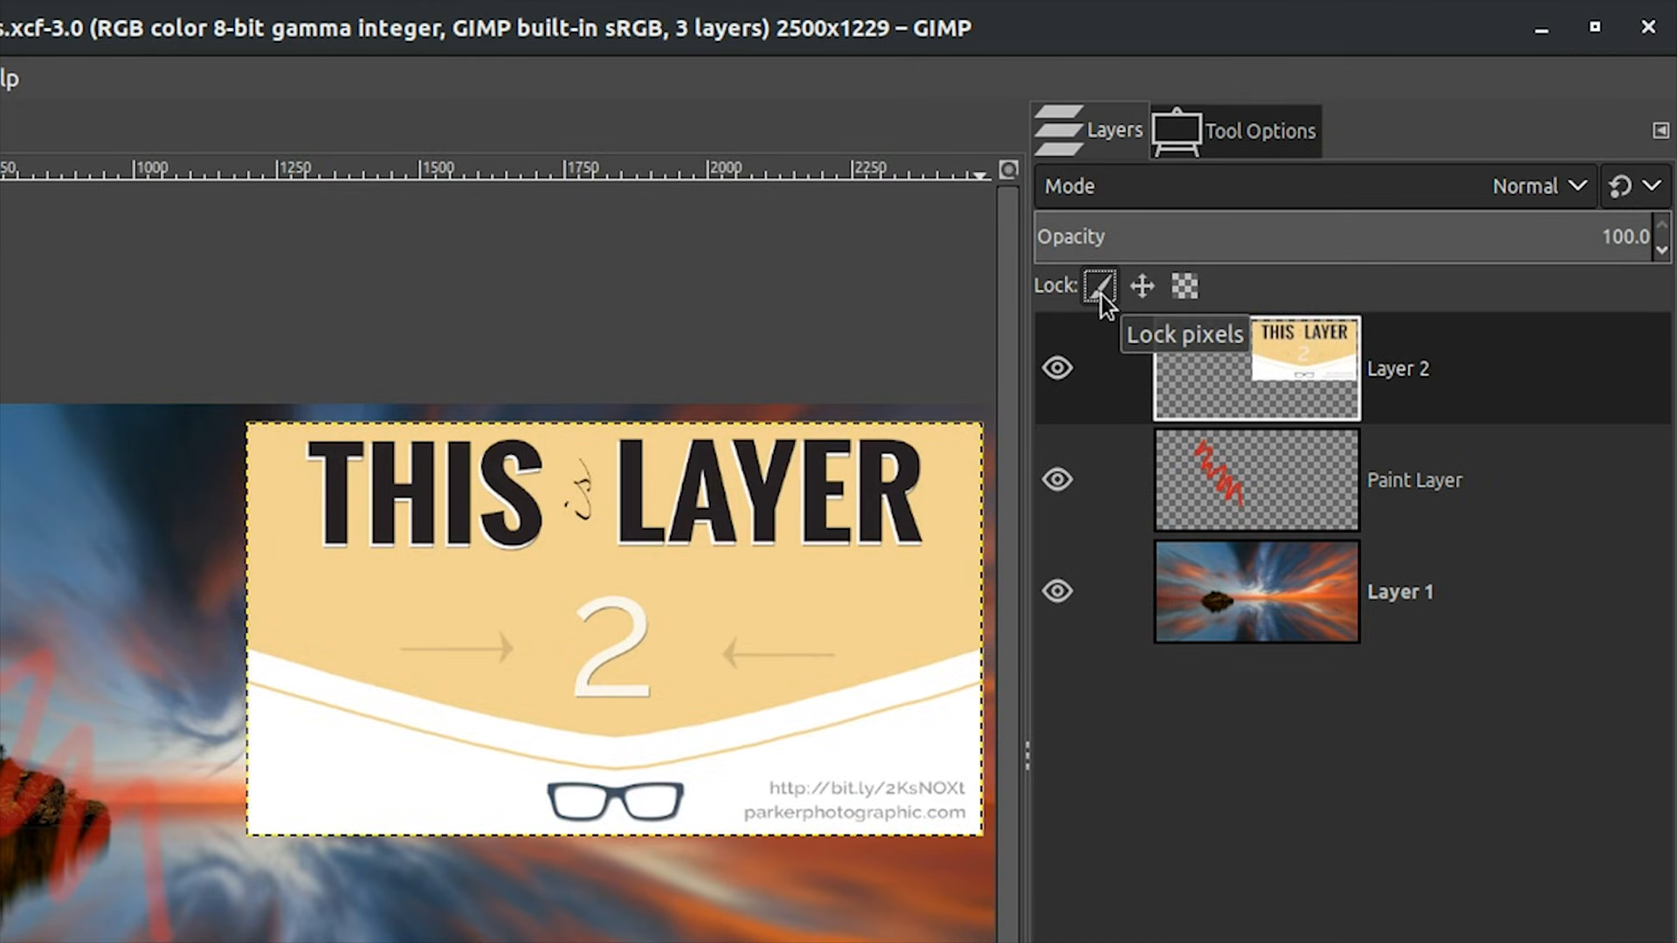
left_click(699, 598)
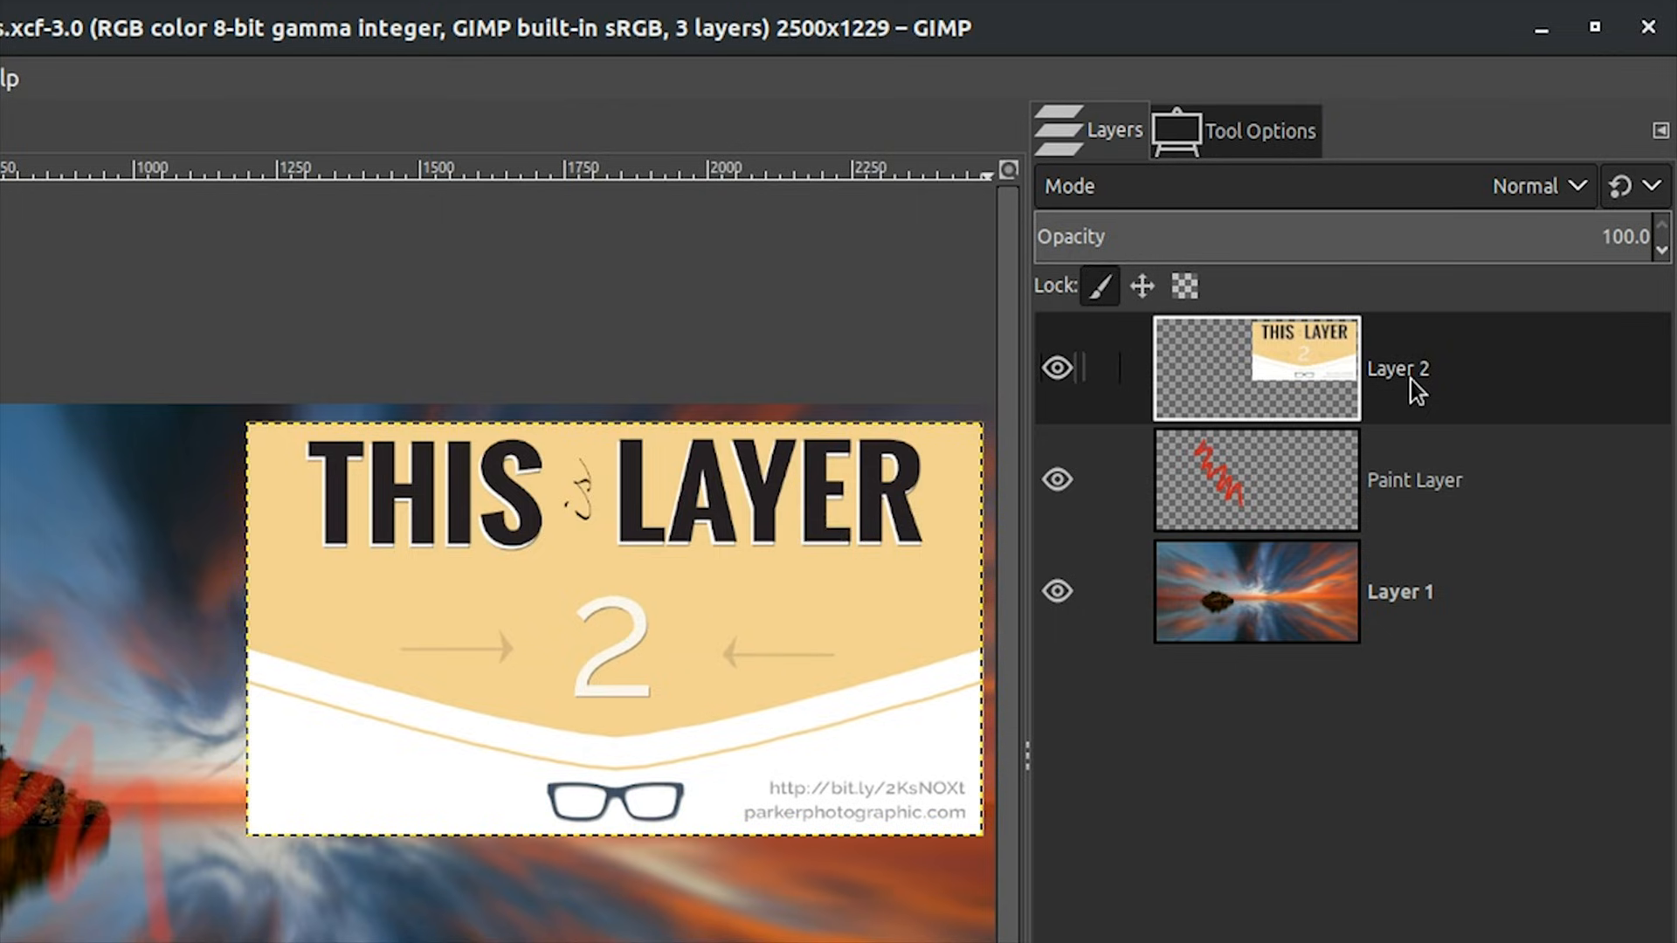
left_click(1100, 288)
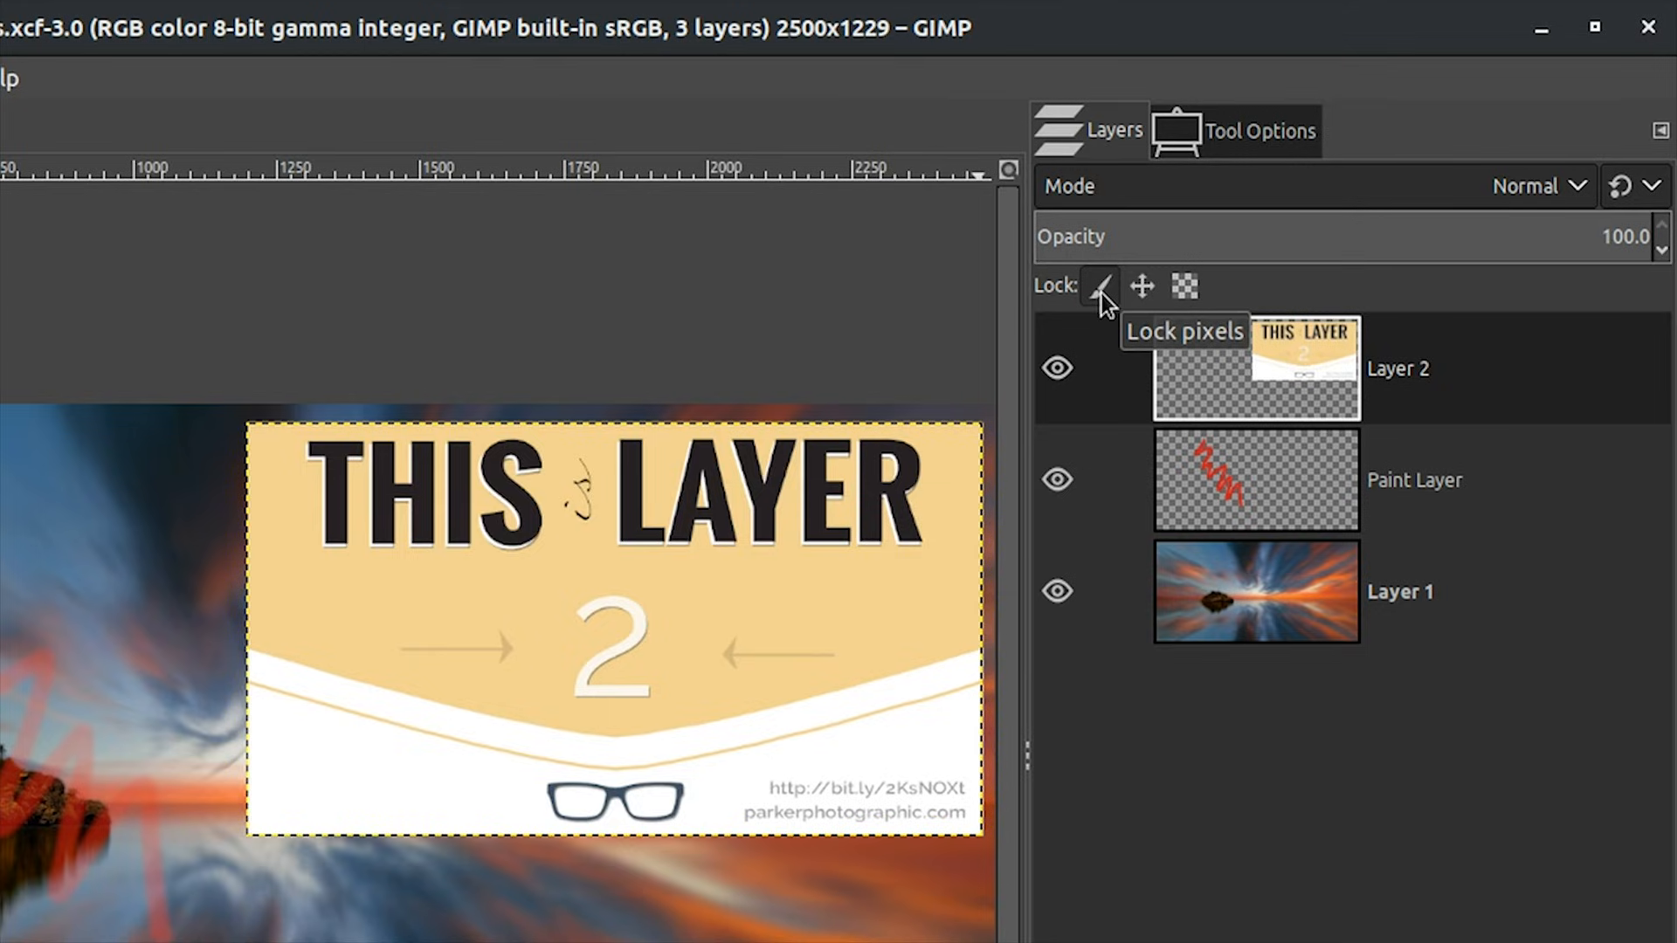
left_click(1102, 293)
Lock Layer 2's position and size as well as its alpha channel, trying to shift the banner with the Move tool in between.
left_click(1138, 290)
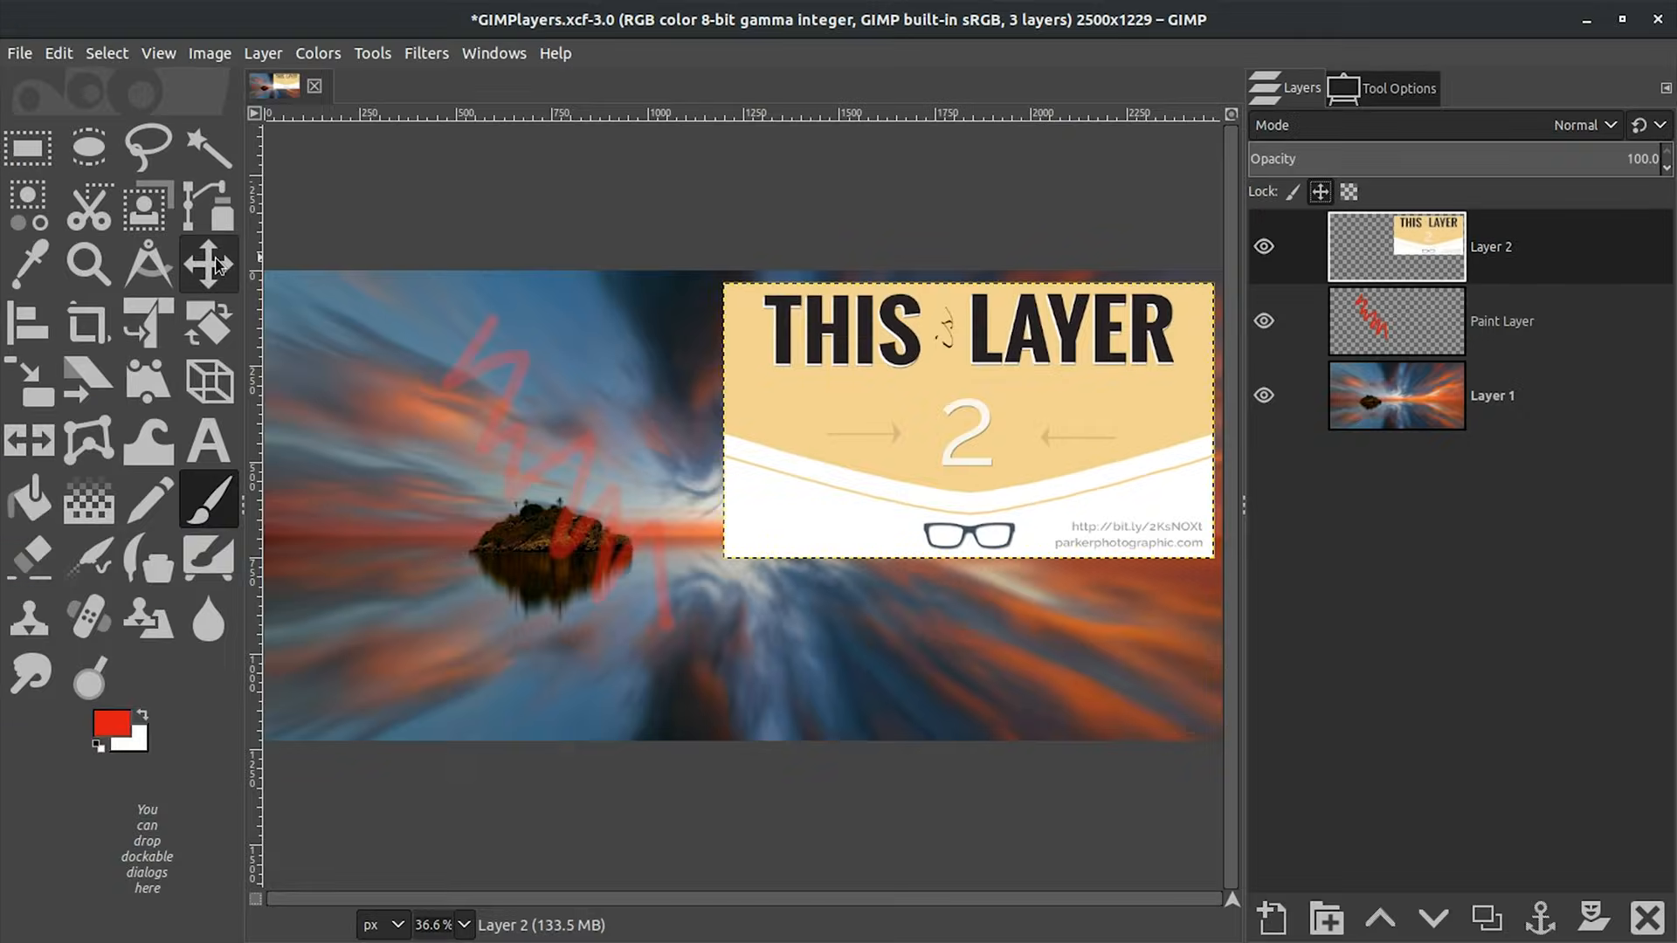
left_click(208, 264)
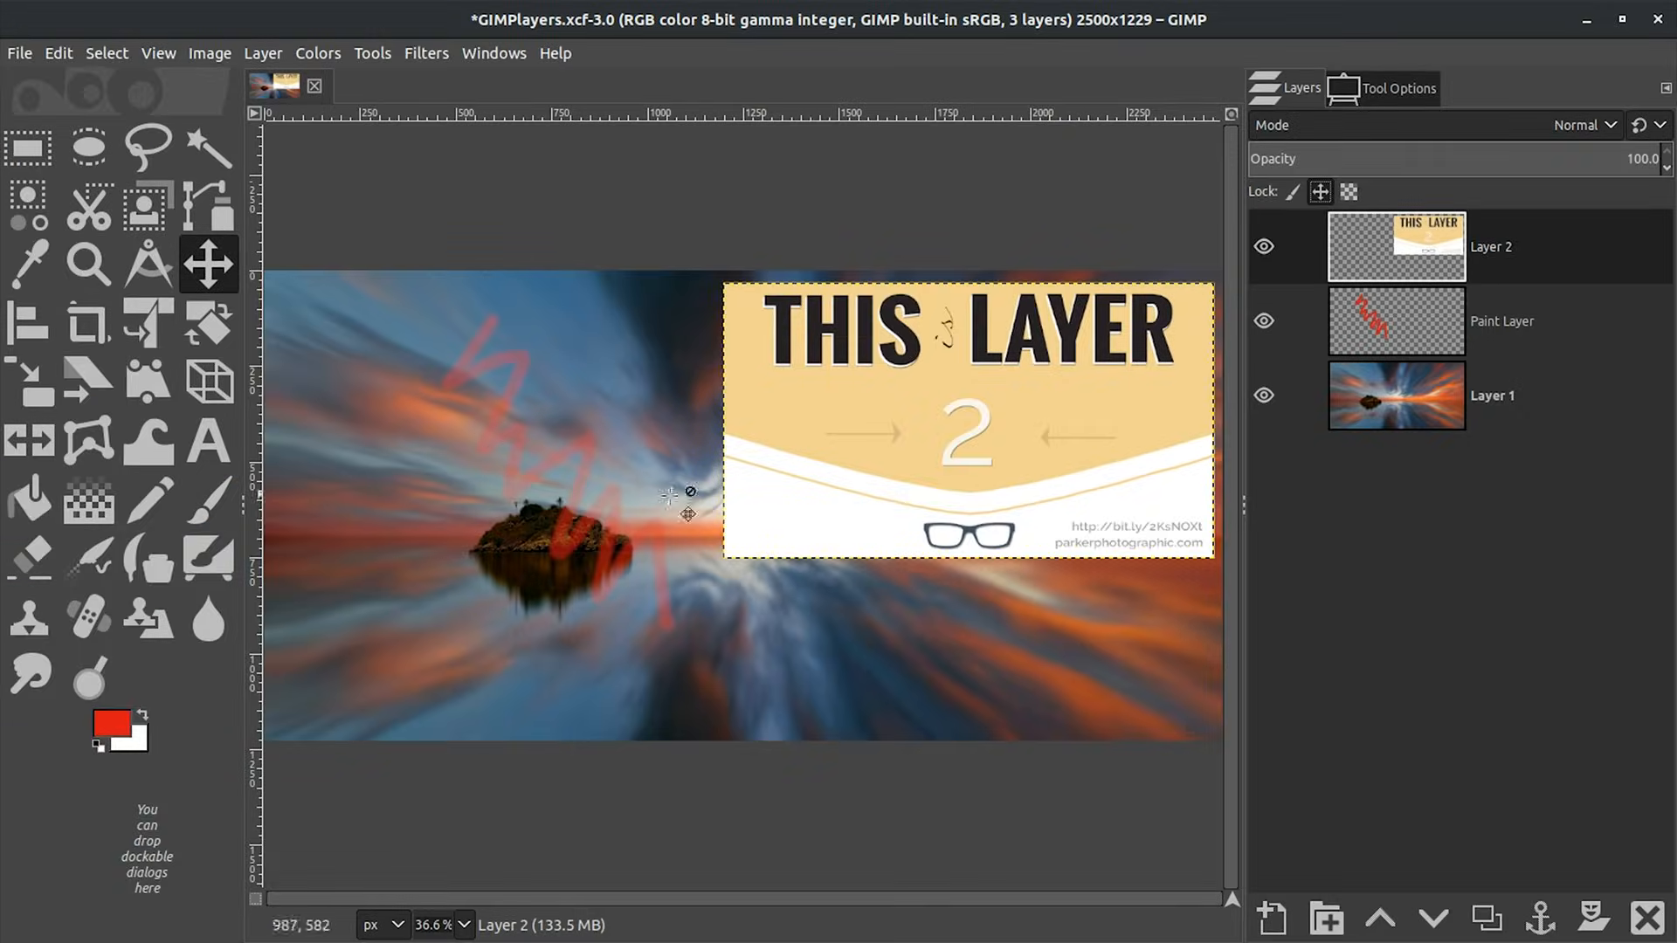
left_click(969, 379)
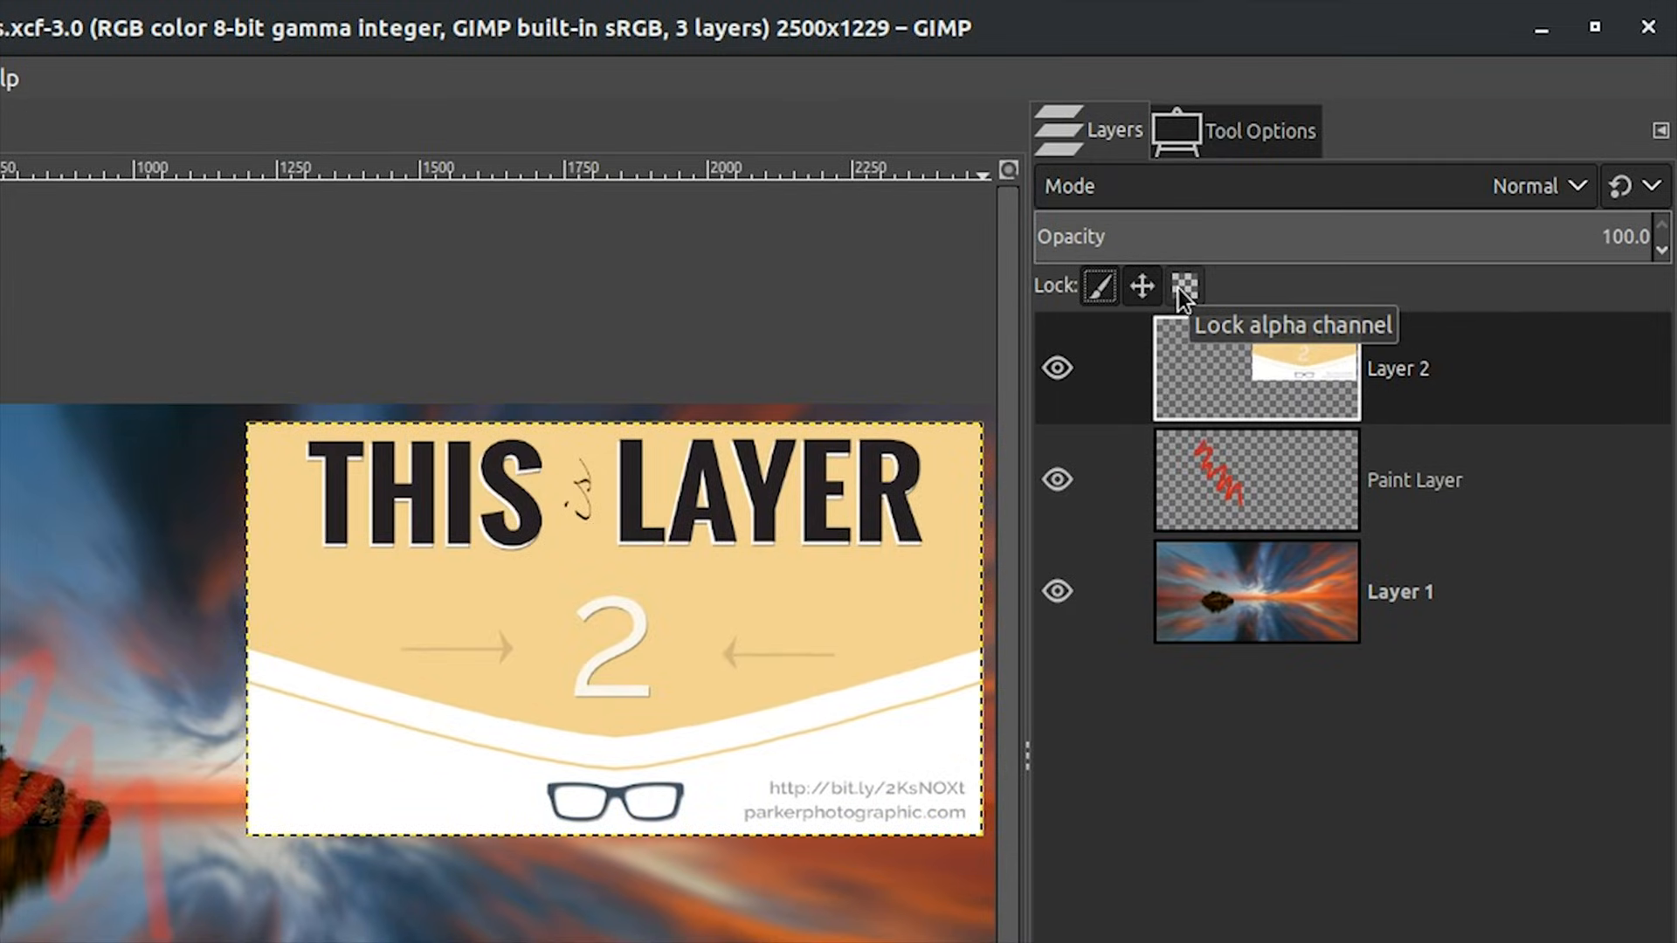
left_click(1179, 288)
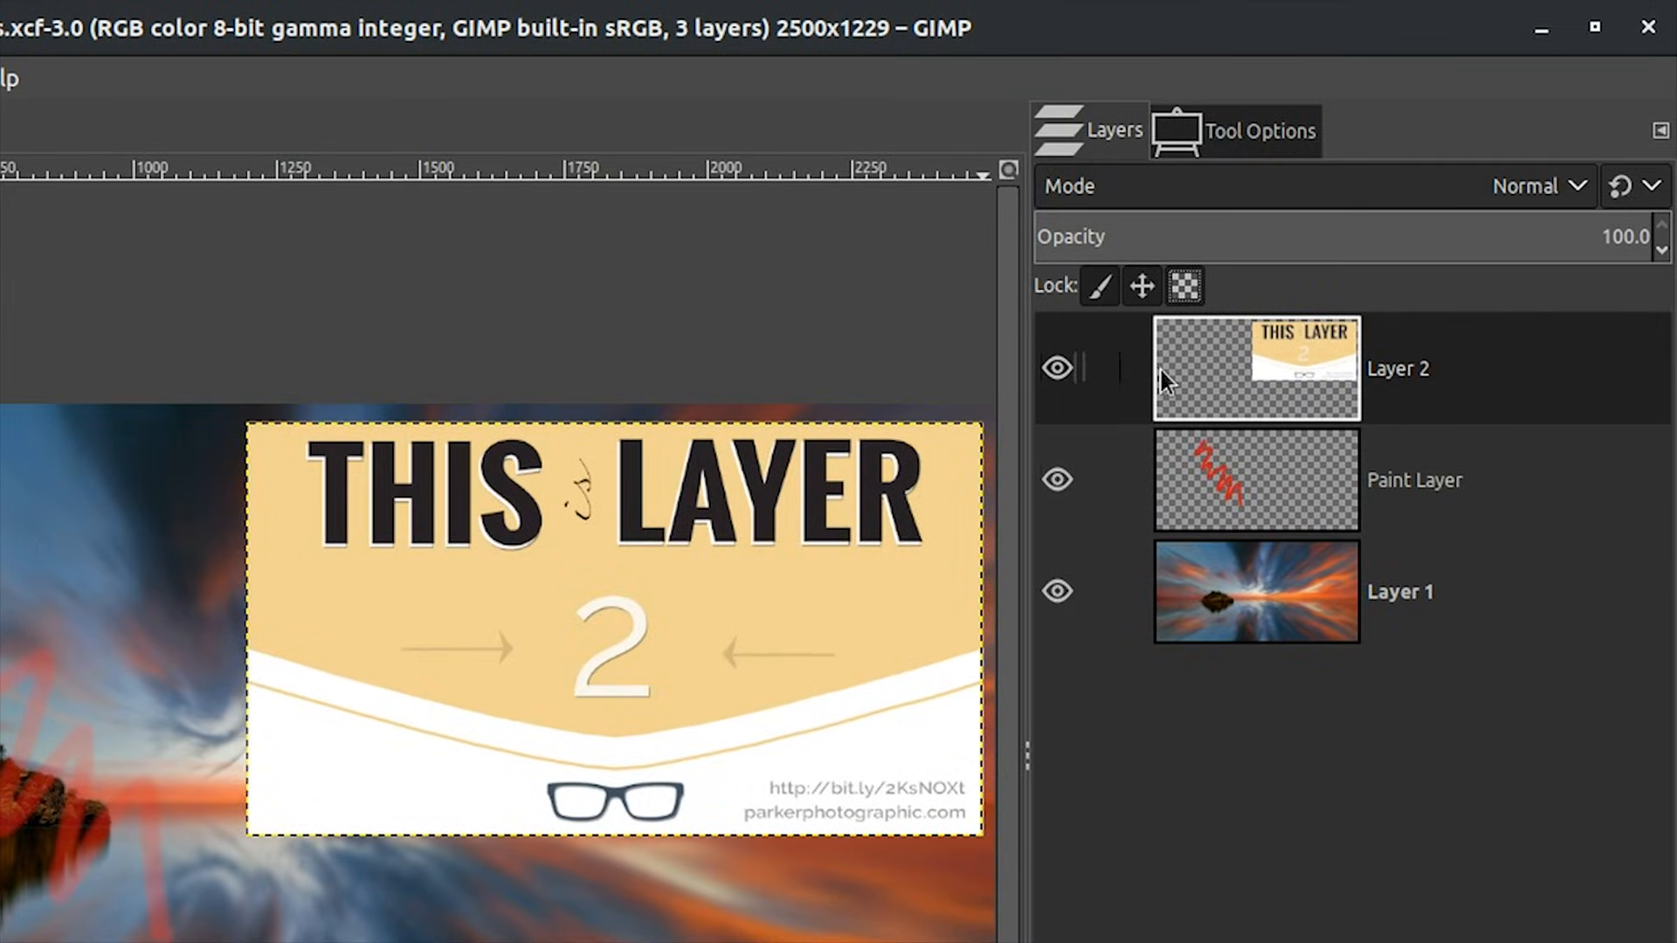
Lock the alpha channel of Paint Layer and try to paint on its transparent area beside the zigzag with the Paintbrush.
left_click(1485, 478)
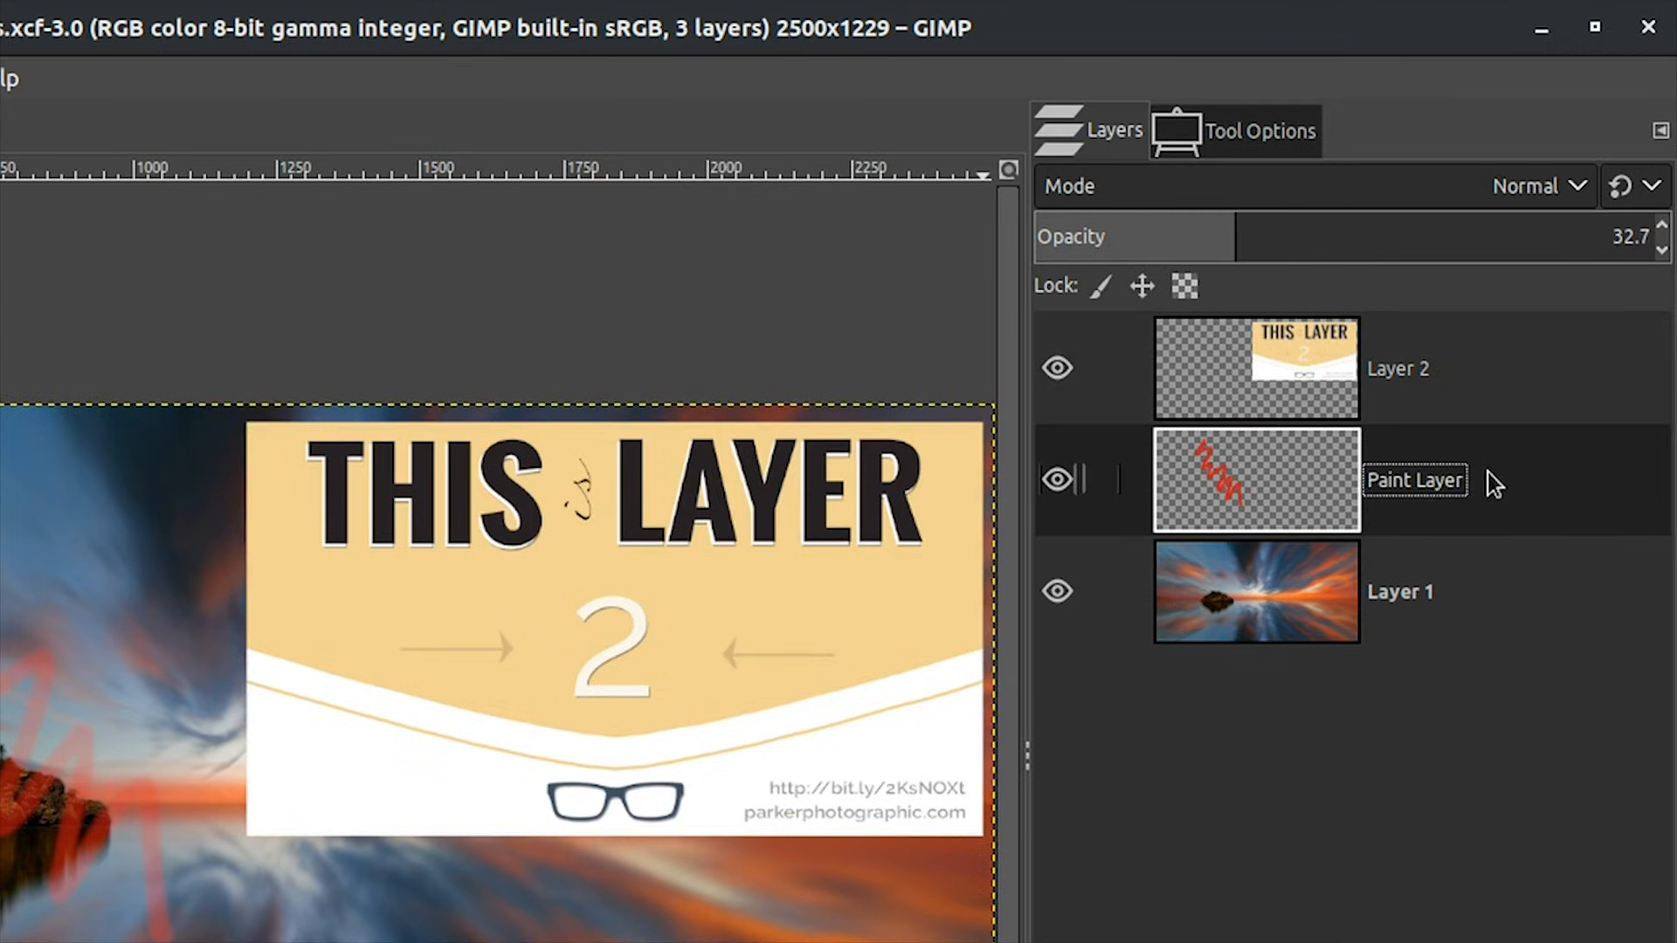
left_click(1185, 287)
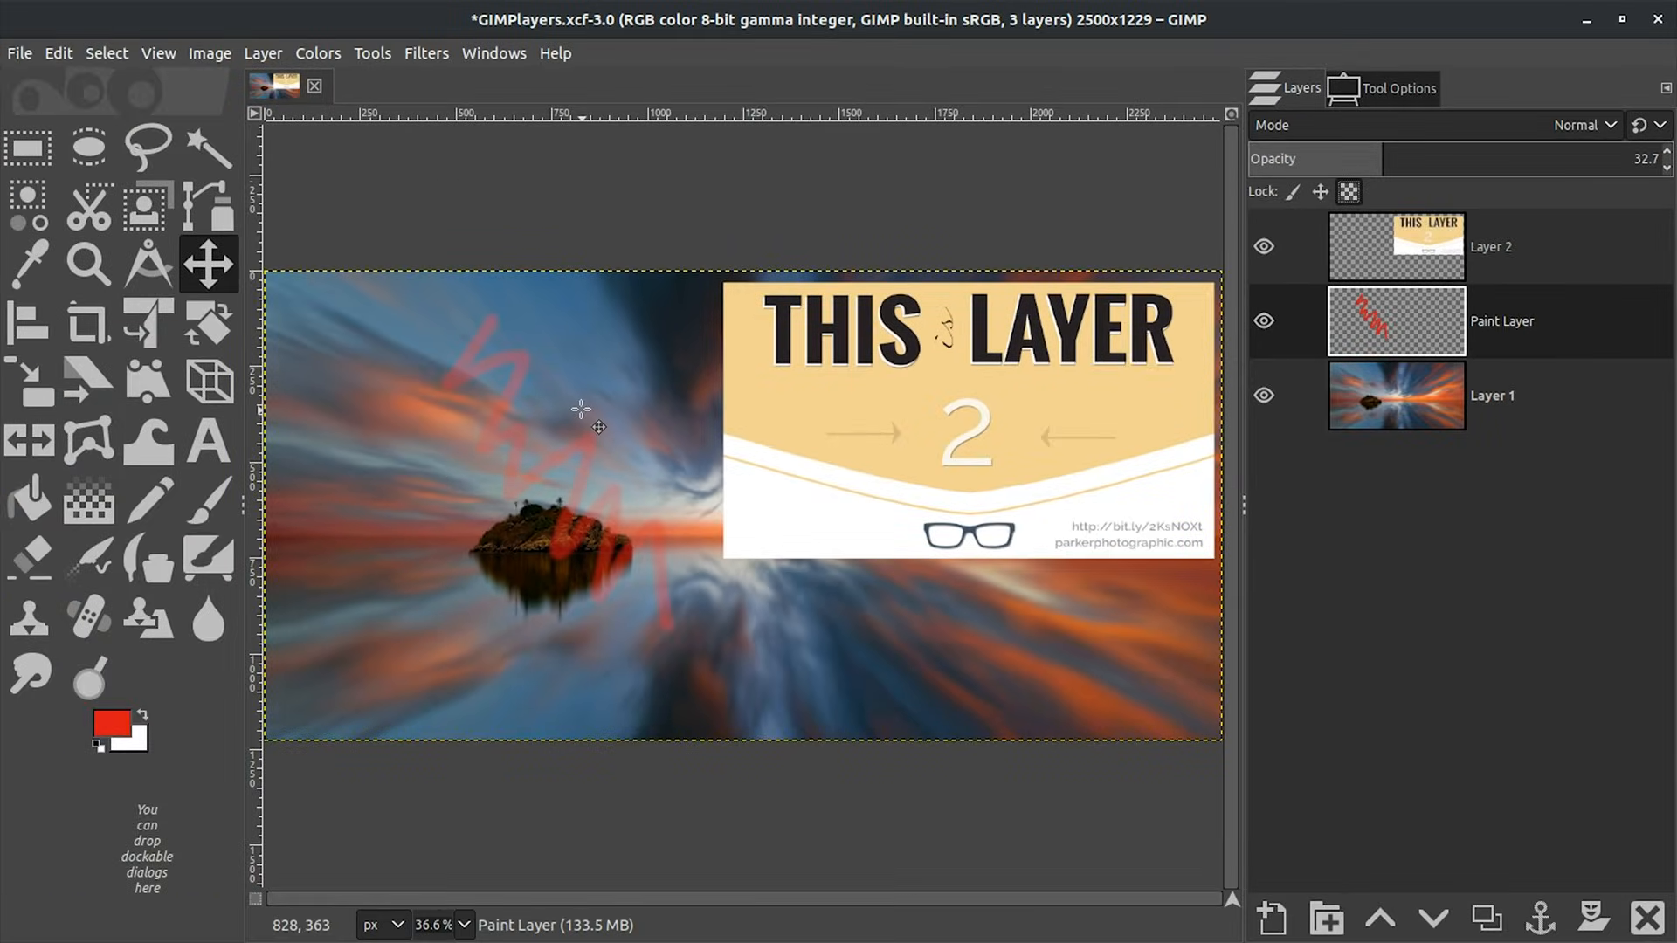
left_click(234, 504)
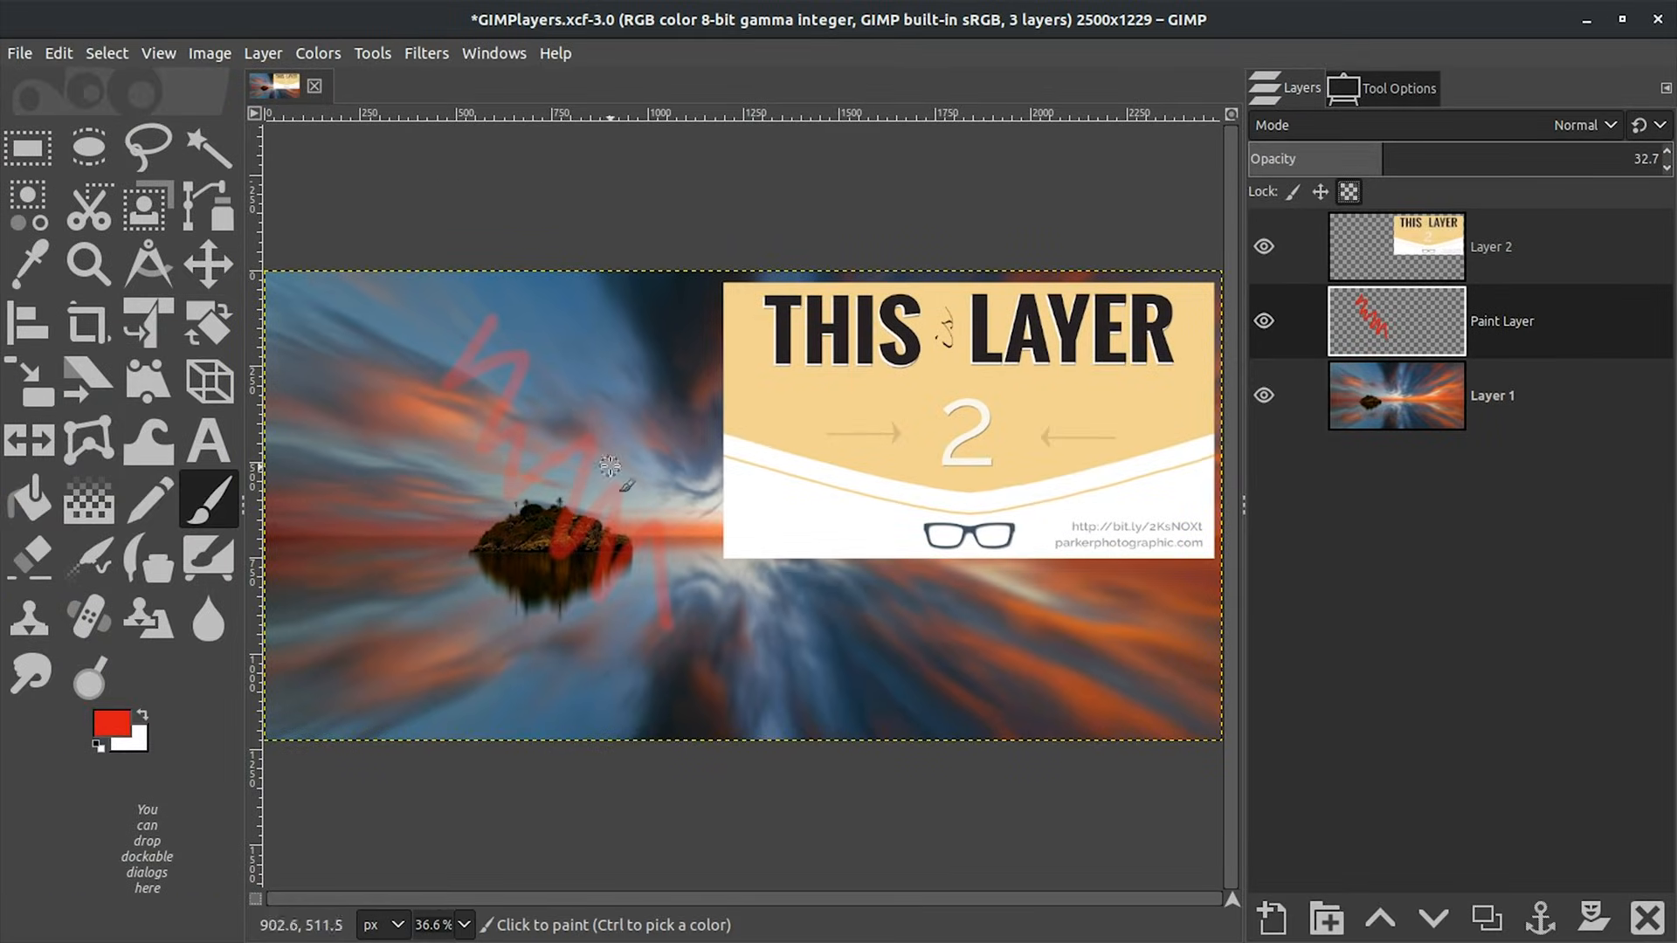
mouse_move(854, 609)
left_mouse_down()
mouse_move(641, 360)
mouse_move(622, 514)
mouse_move(755, 619)
mouse_move(635, 424)
left_mouse_up()
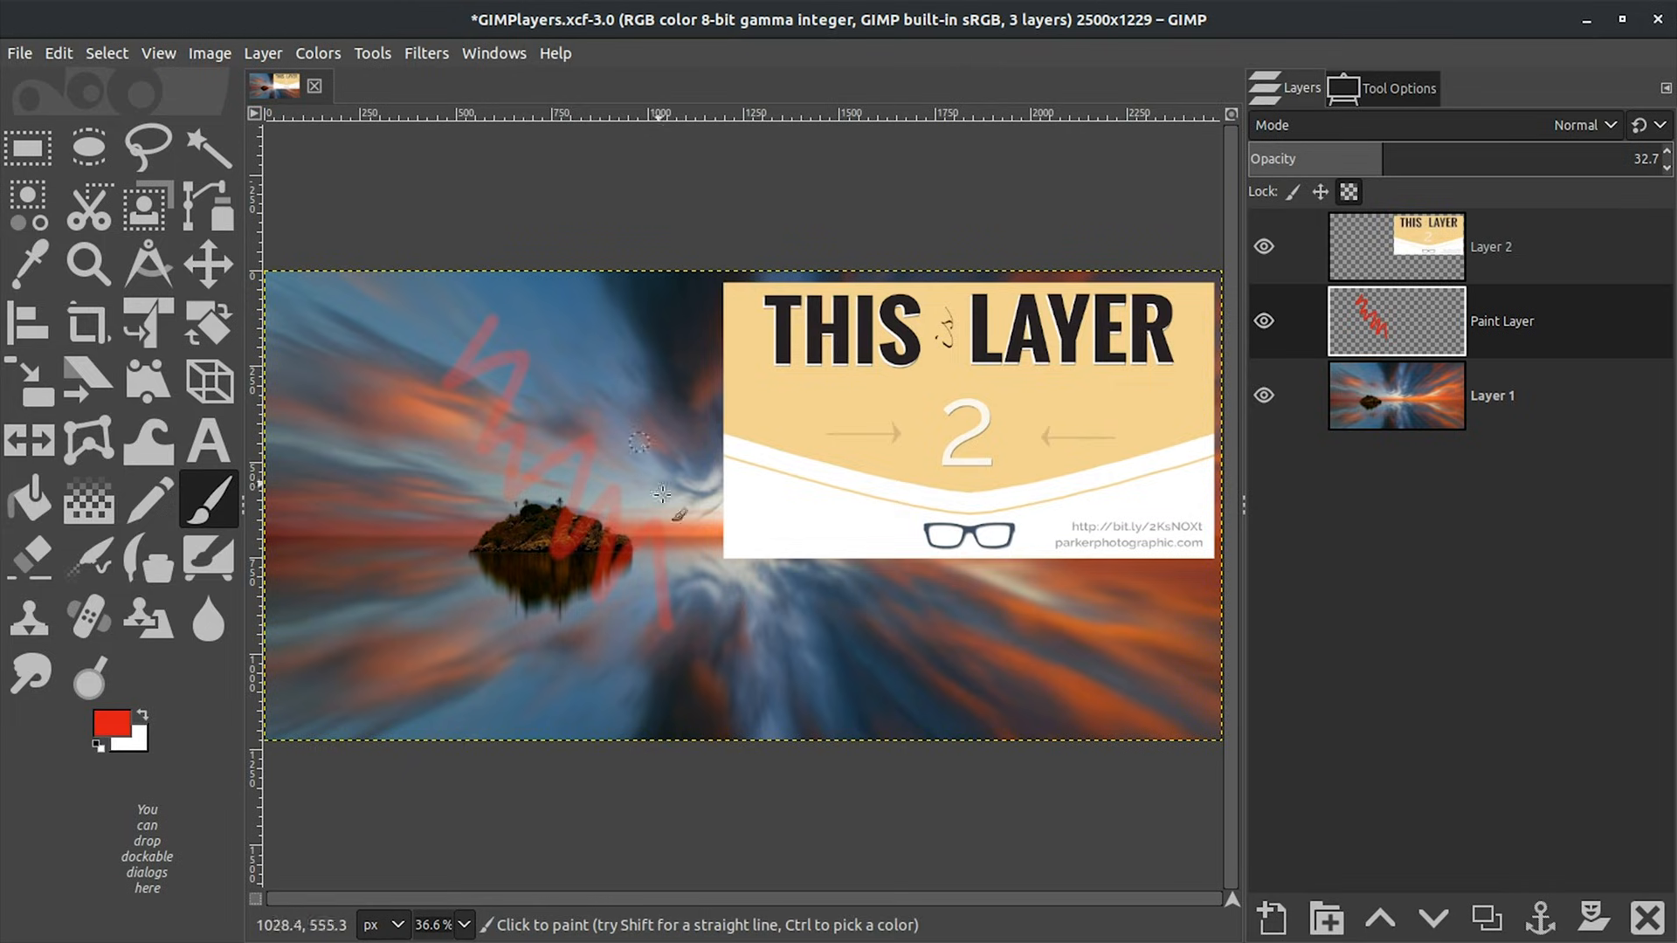